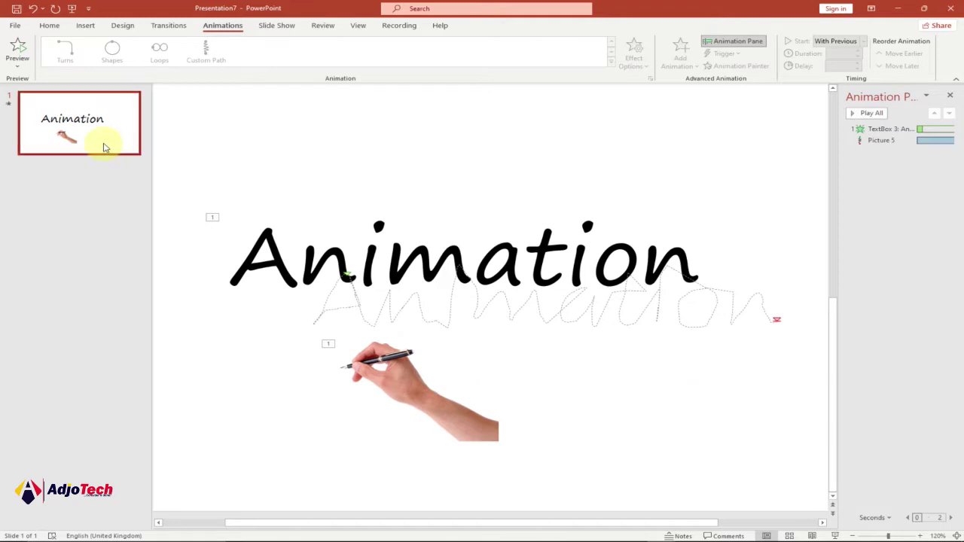
# Step: Preview the finished slide, then start a new presentation and delete its subtitle placeholder
pyautogui.click(16, 51)
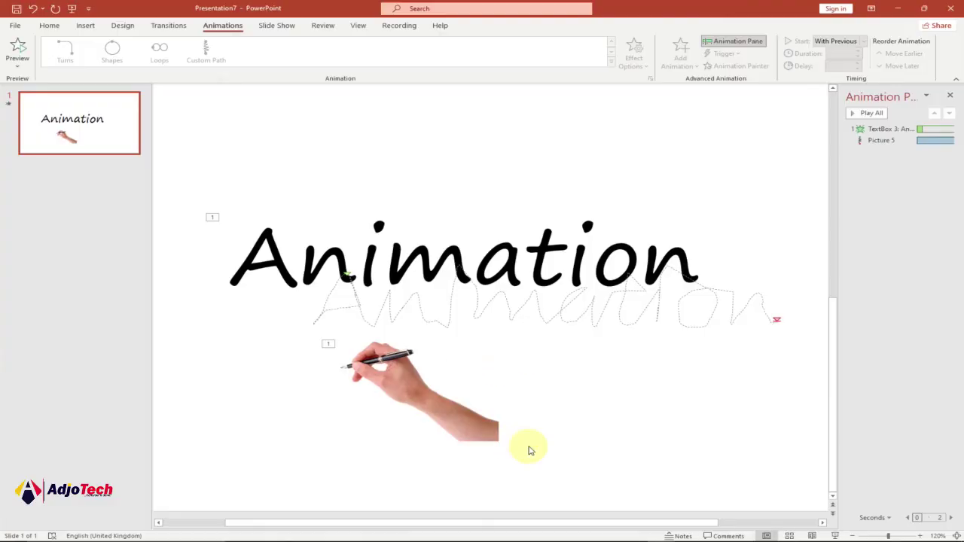
pyautogui.hotkey('ctrl', 'n')
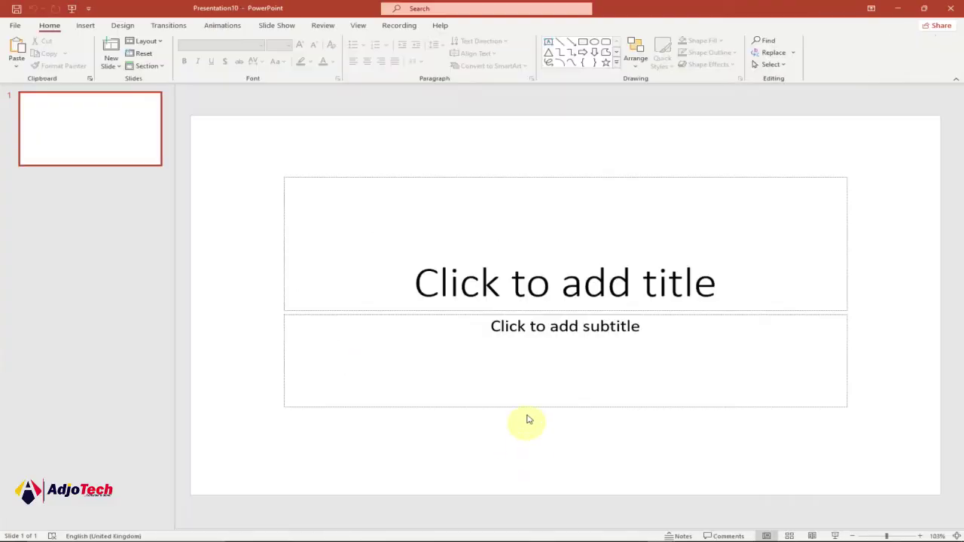
pyautogui.click(456, 276)
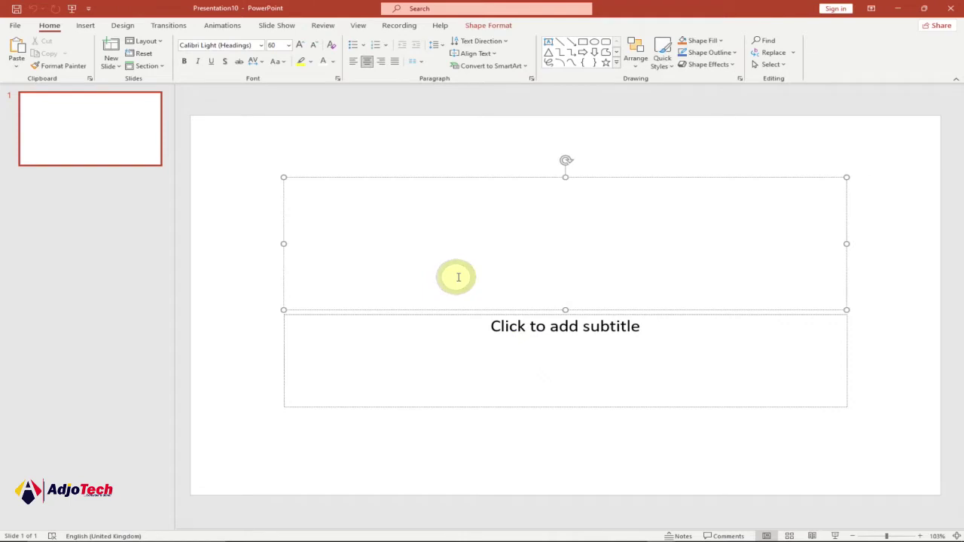
pyautogui.click(498, 315)
pyautogui.press('Delete')
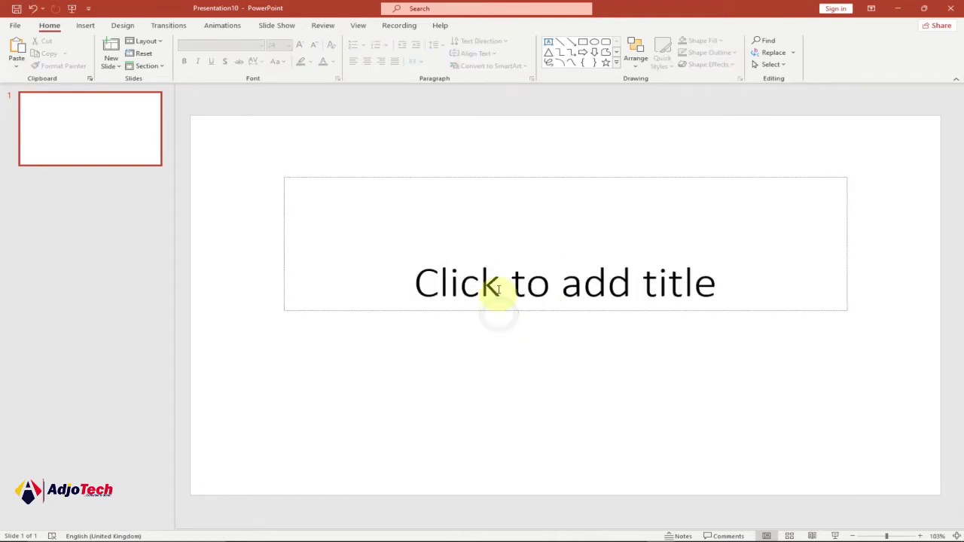
# Step: Type 'Animation' into the title placeholder and select the word
pyautogui.click(504, 282)
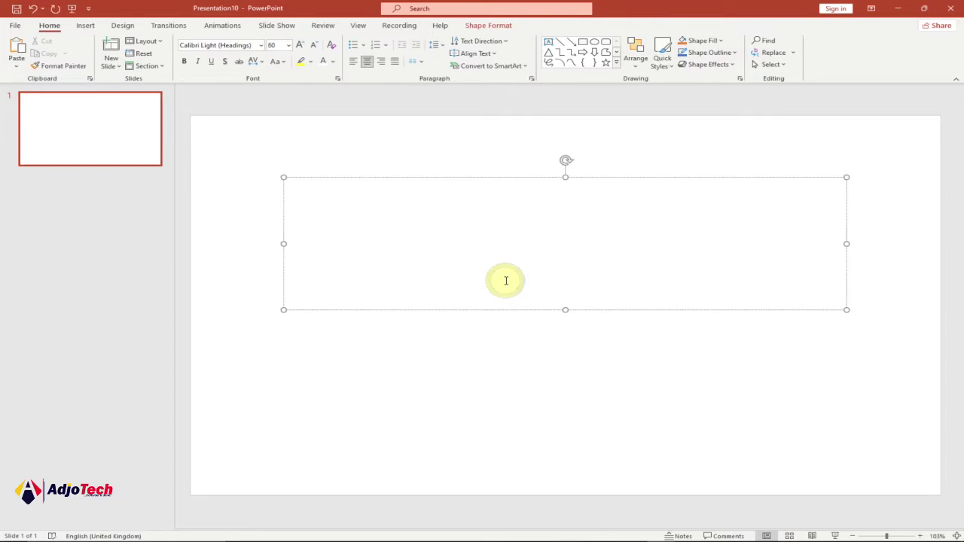
pyautogui.write('Animation')
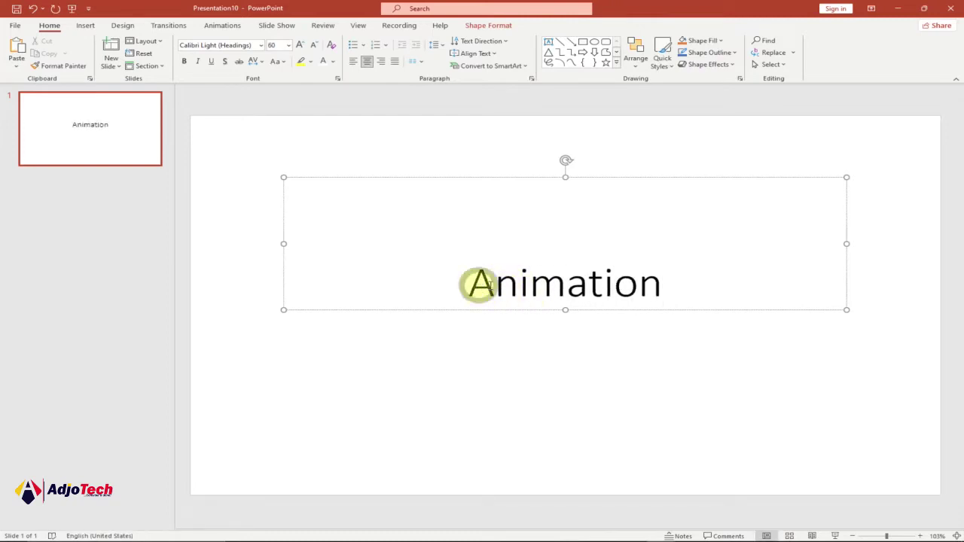
pyautogui.moveTo(478, 285); pyautogui.dragTo(710, 280)
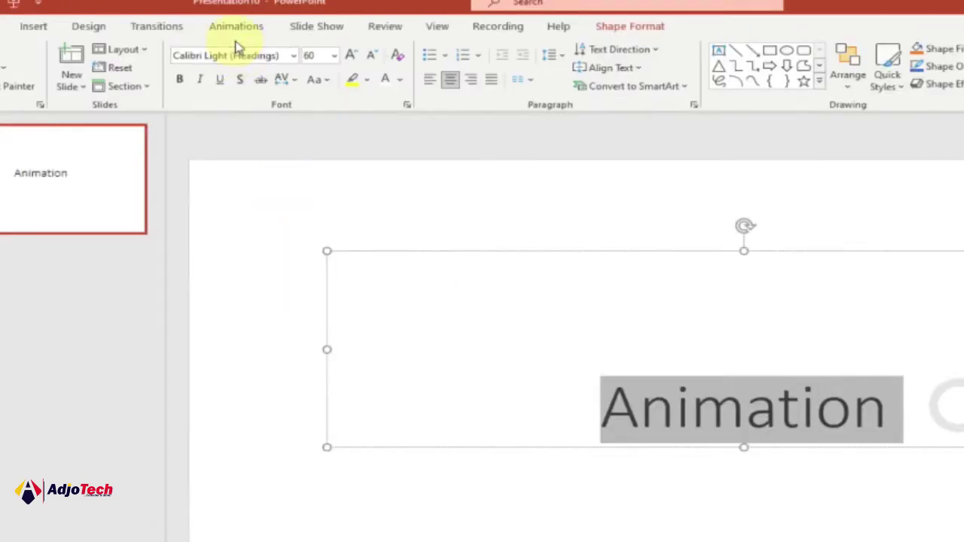
# Step: Format the title 'Animation' in Segoe Print at 96 pt, then reveal the Animations tab
pyautogui.click(229, 45)
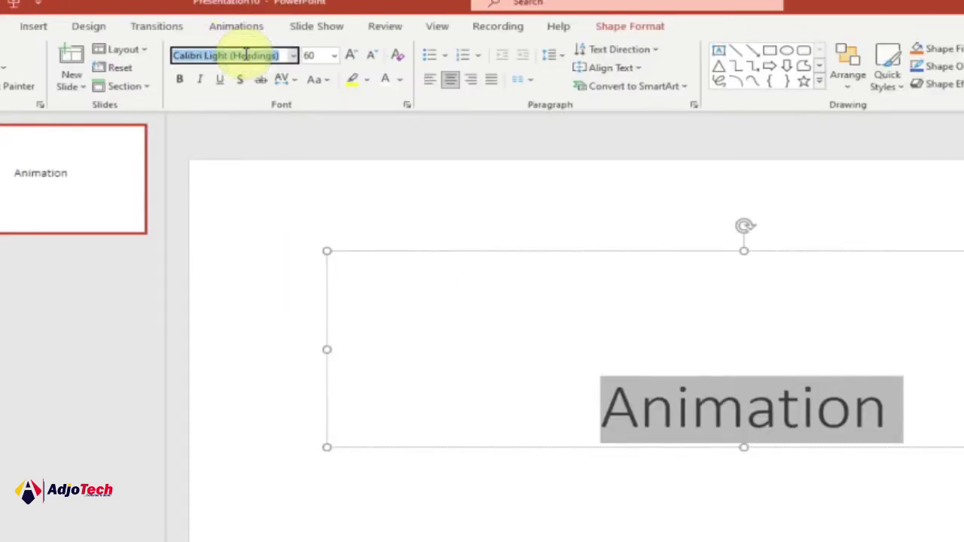
pyautogui.write('Segoe Print')
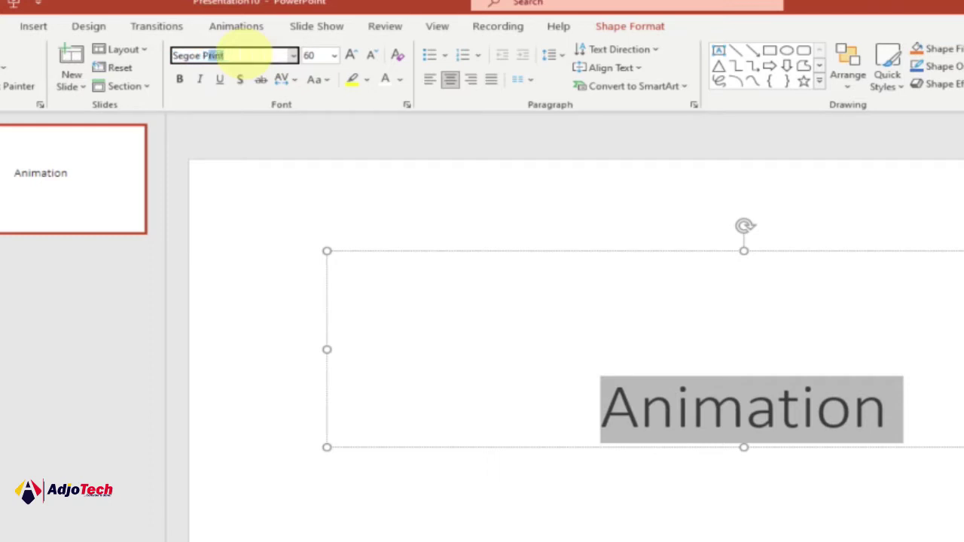
pyautogui.press('Return')
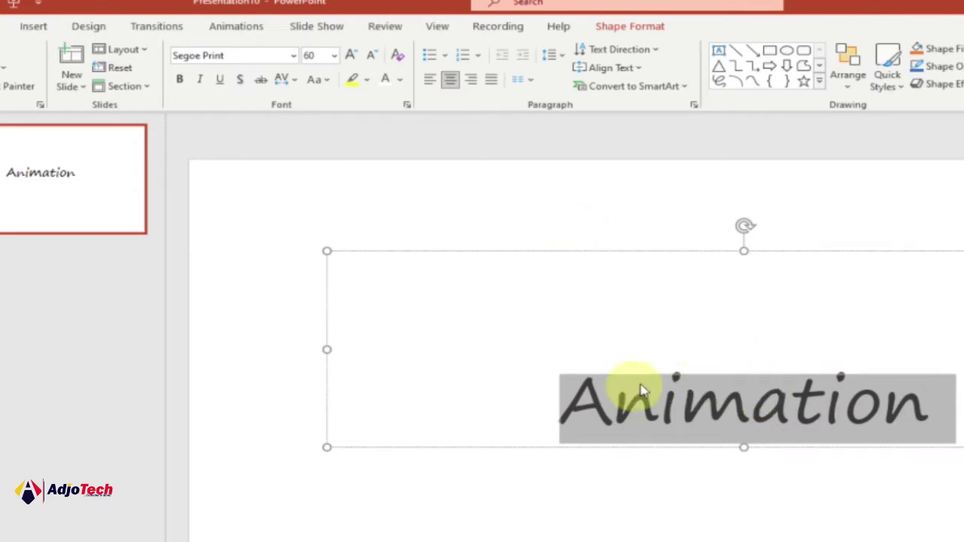
pyautogui.click(333, 54)
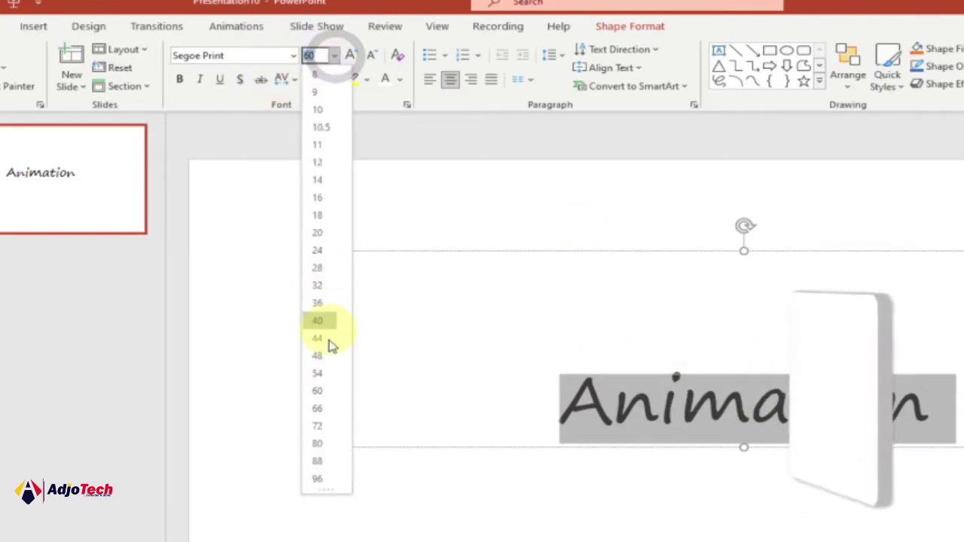
pyautogui.click(319, 480)
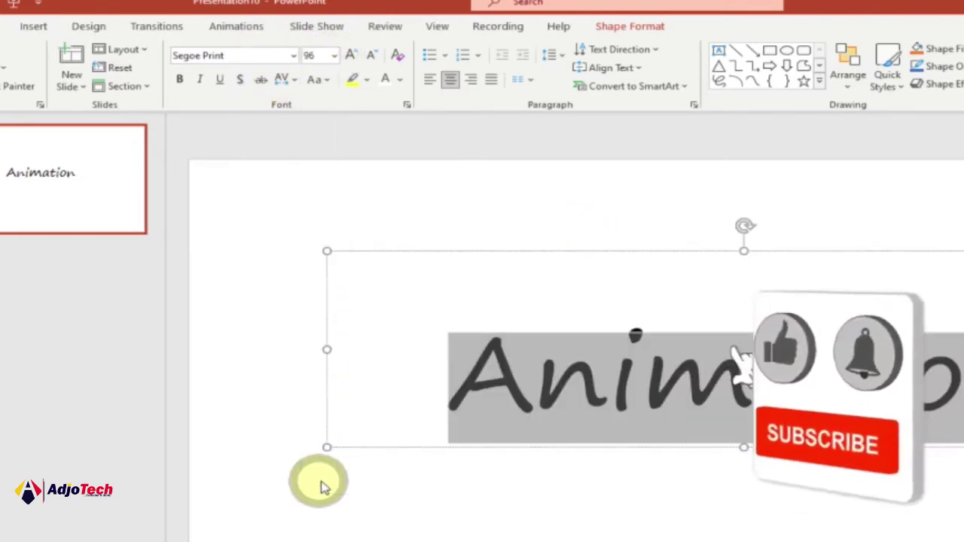
pyautogui.click(614, 459)
pyautogui.click(623, 393)
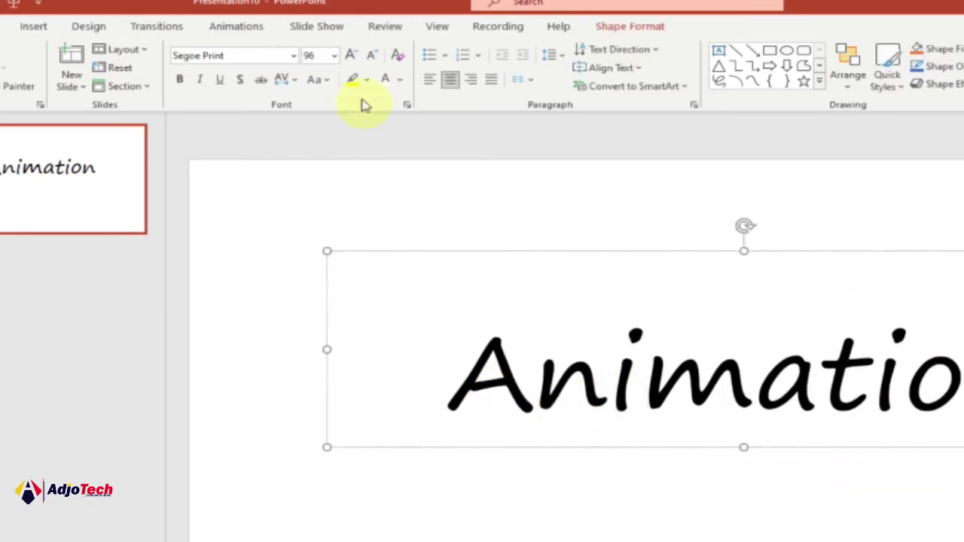
pyautogui.click(237, 26)
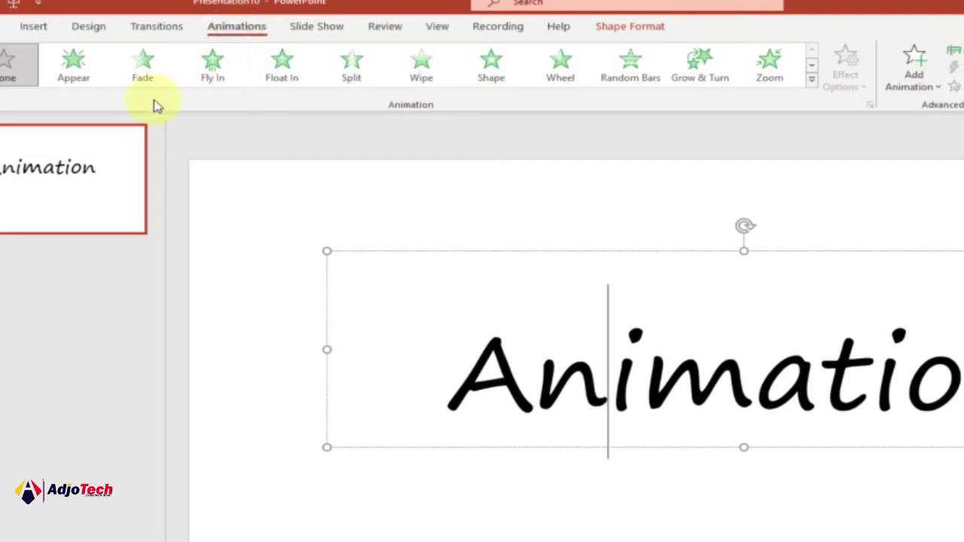
# Step: Apply the Fade entrance to the title, show the Animation Pane, and preview it
pyautogui.click(142, 69)
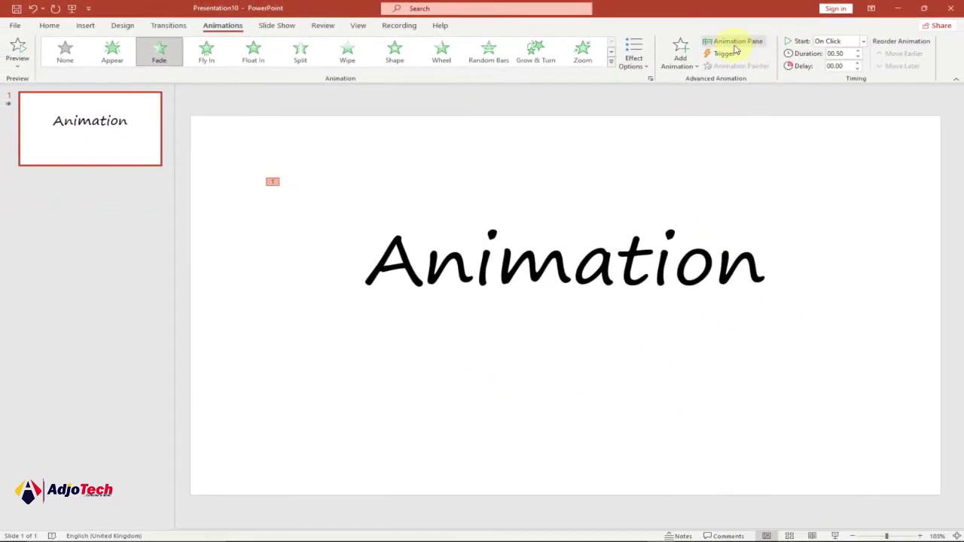
pyautogui.click(734, 42)
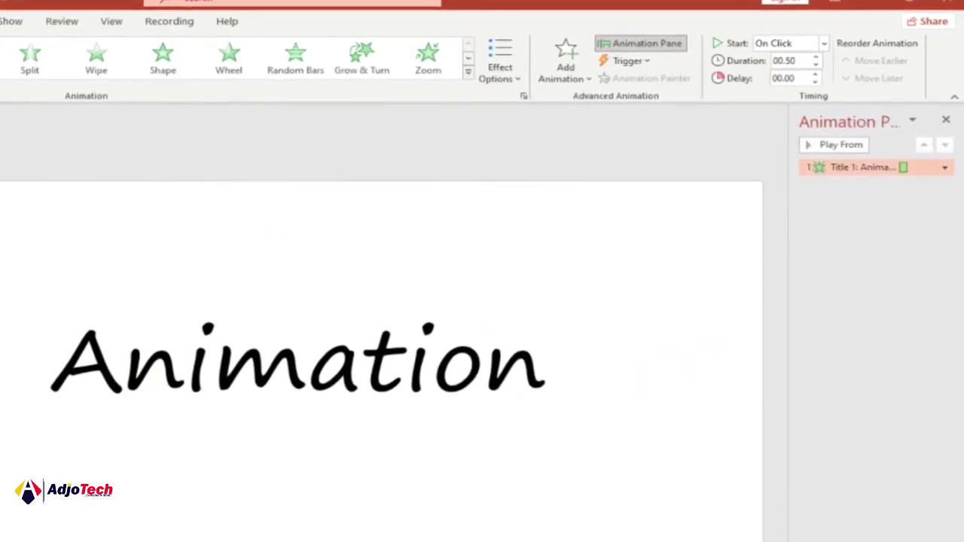
pyautogui.click(834, 145)
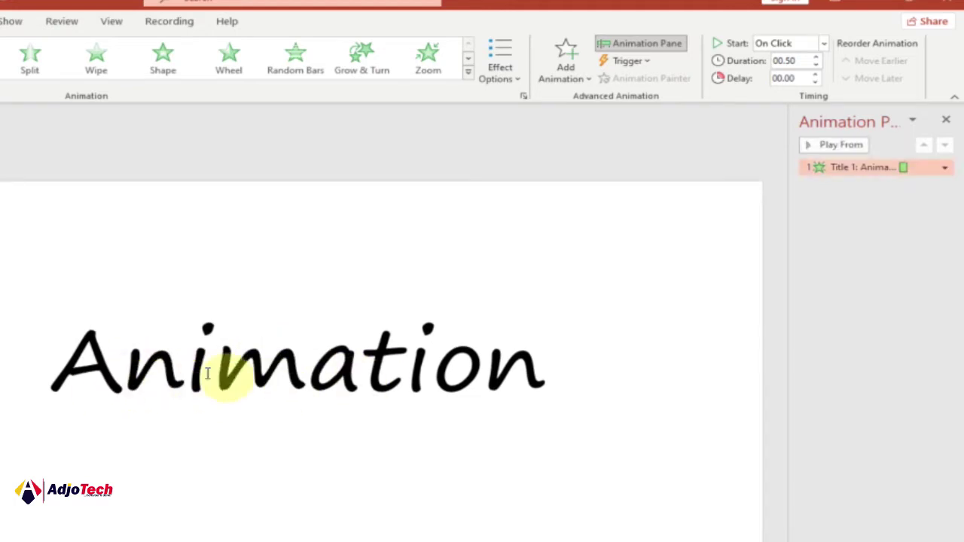
# Step: Set the title's Fade effect to animate text By letter with a 100% delay between letters
pyautogui.click(946, 169)
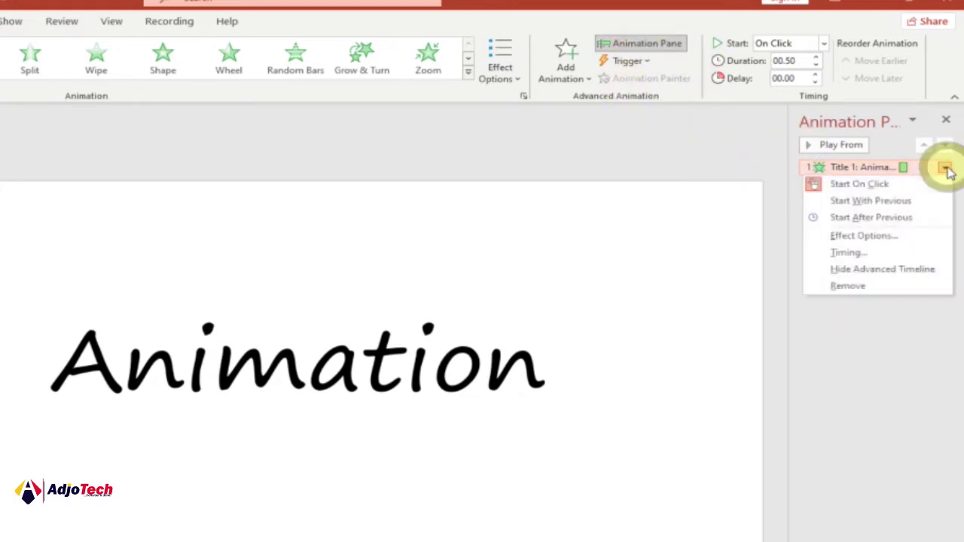
pyautogui.click(866, 237)
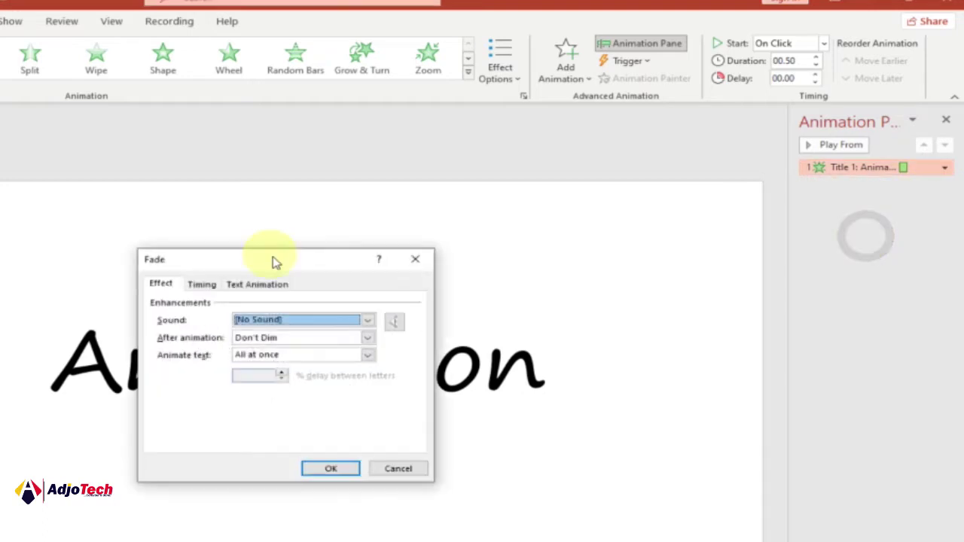
pyautogui.moveTo(276, 262); pyautogui.dragTo(636, 237)
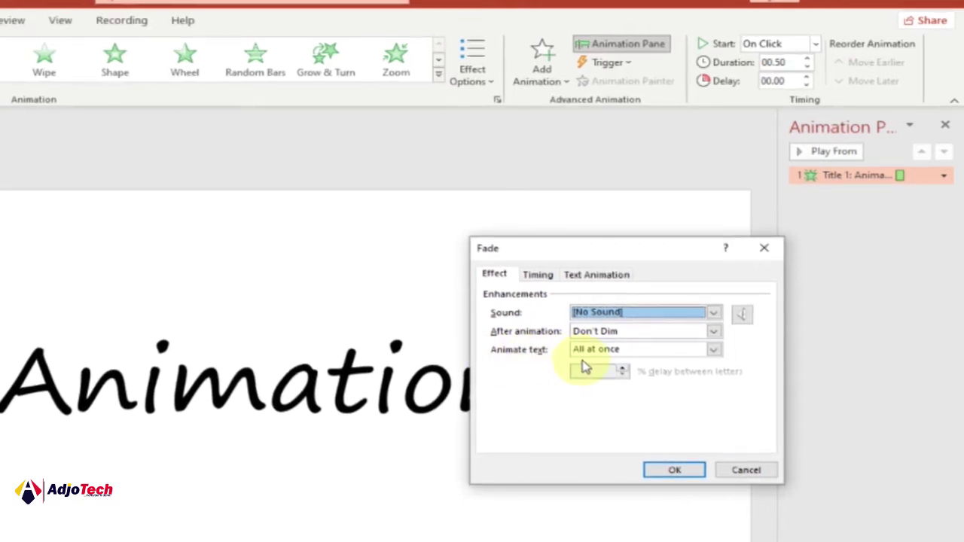
pyautogui.click(713, 350)
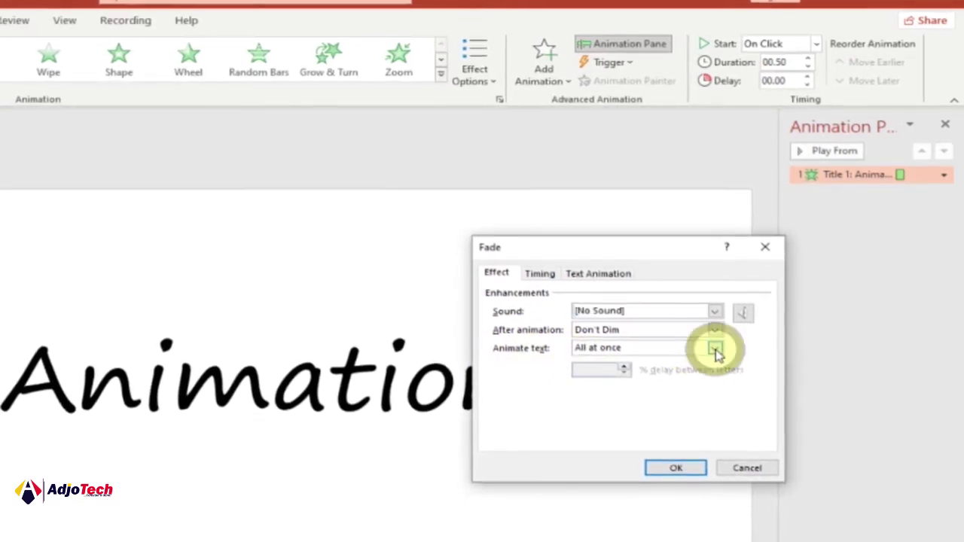
pyautogui.click(595, 382)
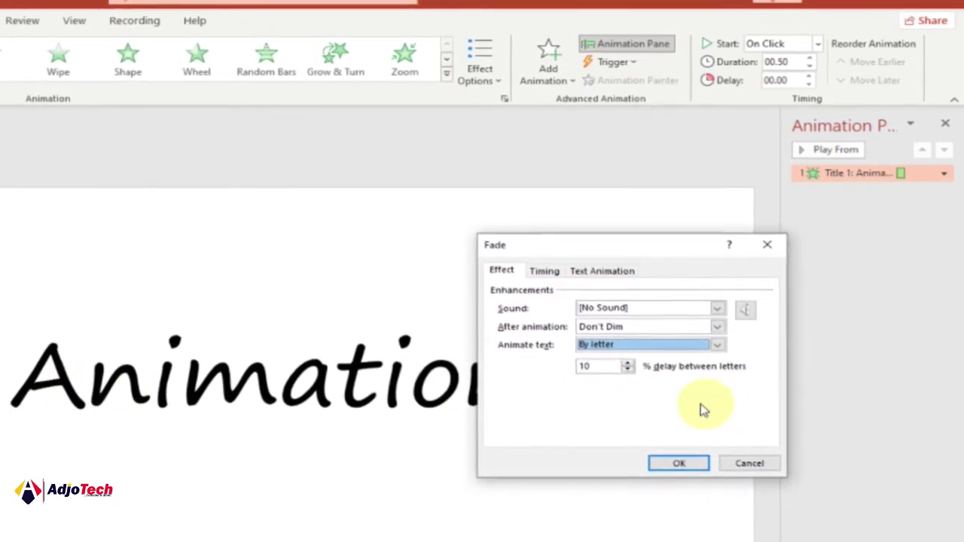
pyautogui.click(591, 365)
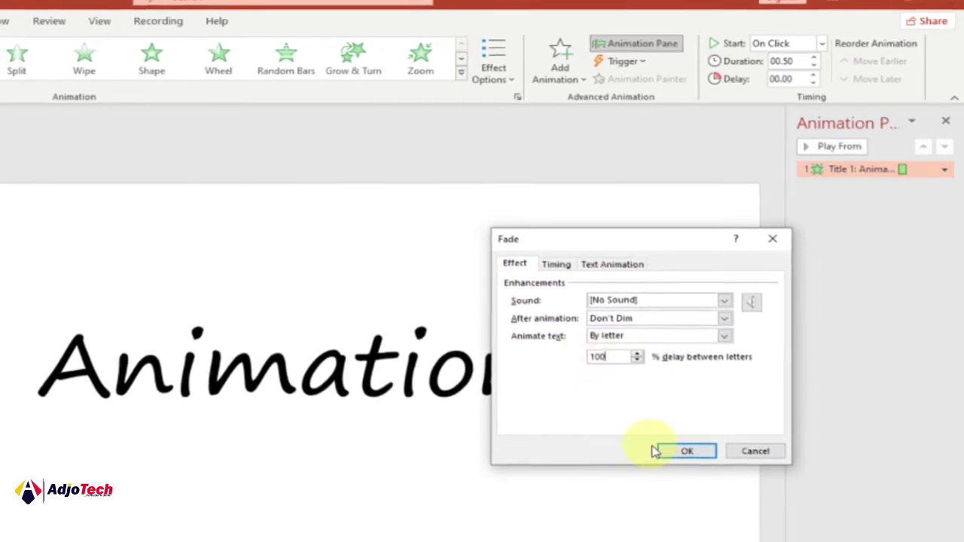
pyautogui.click(683, 450)
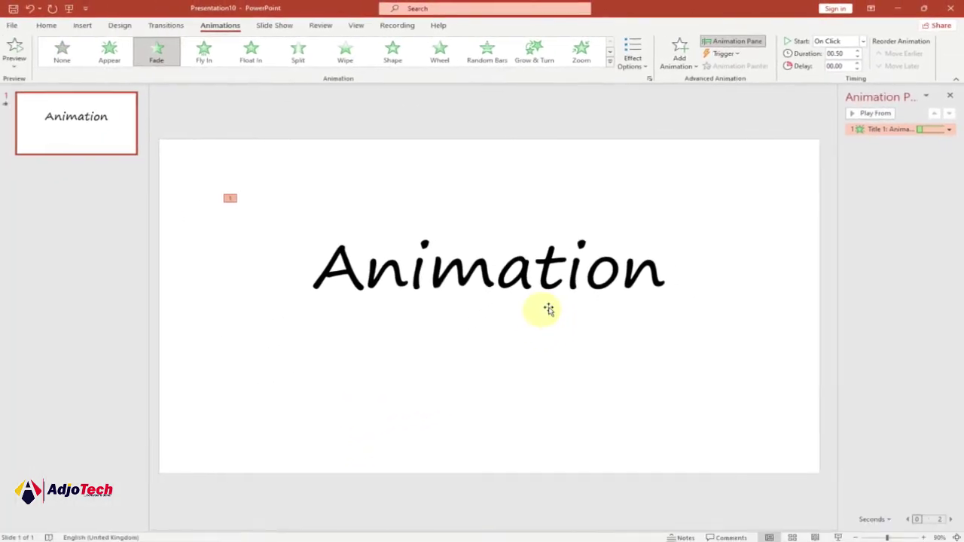
pyautogui.click(550, 532)
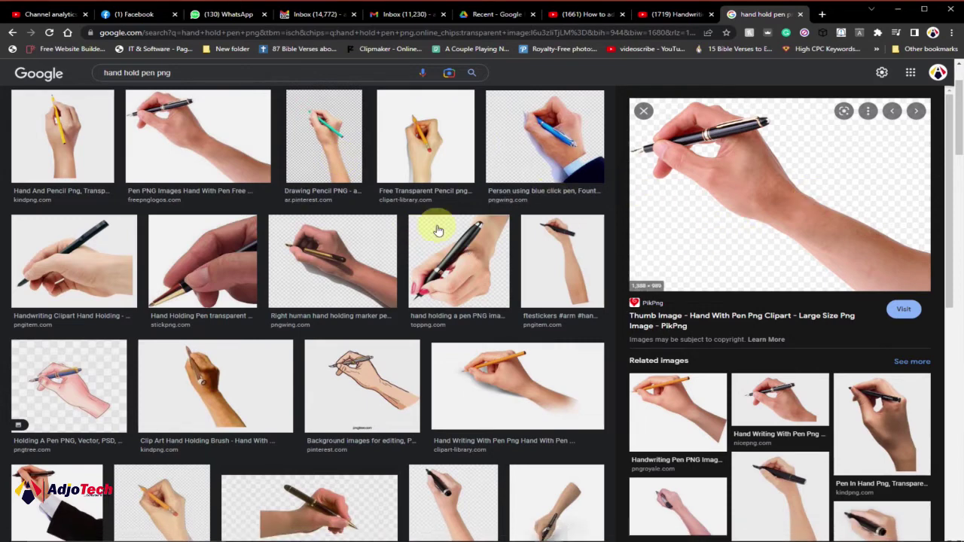
pyautogui.moveTo(561, 534)
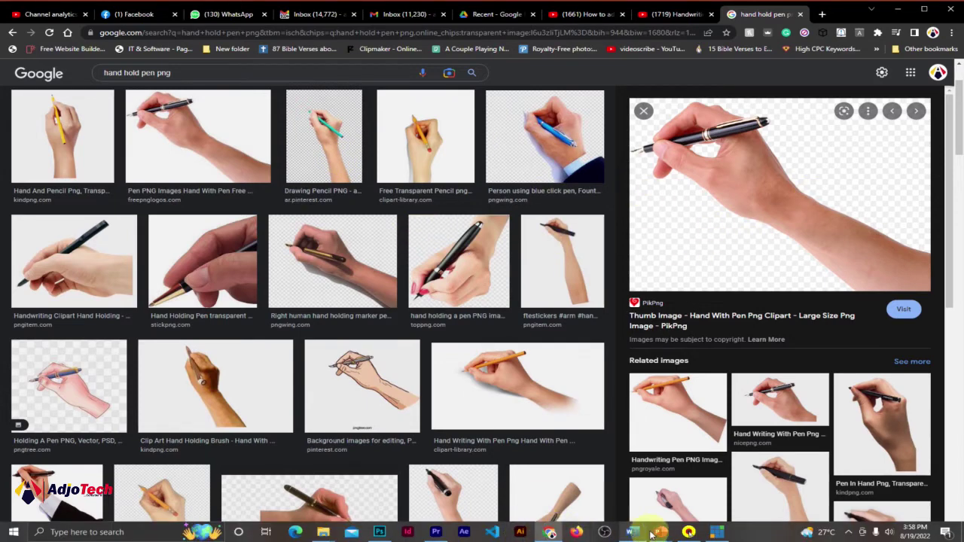
pyautogui.moveTo(660, 533)
pyautogui.click(767, 506)
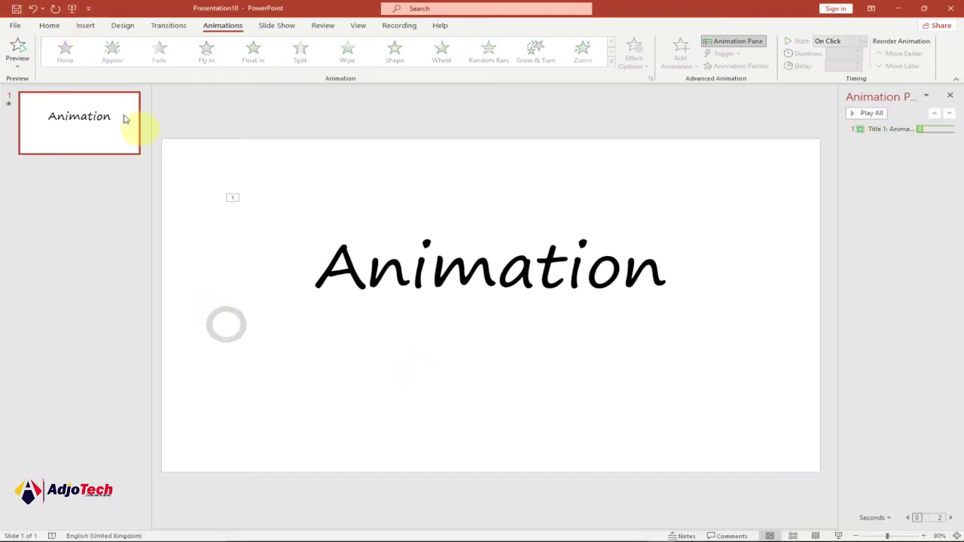
# Step: Insert the hand-with-pen image from this computer onto the slide
pyautogui.click(89, 27)
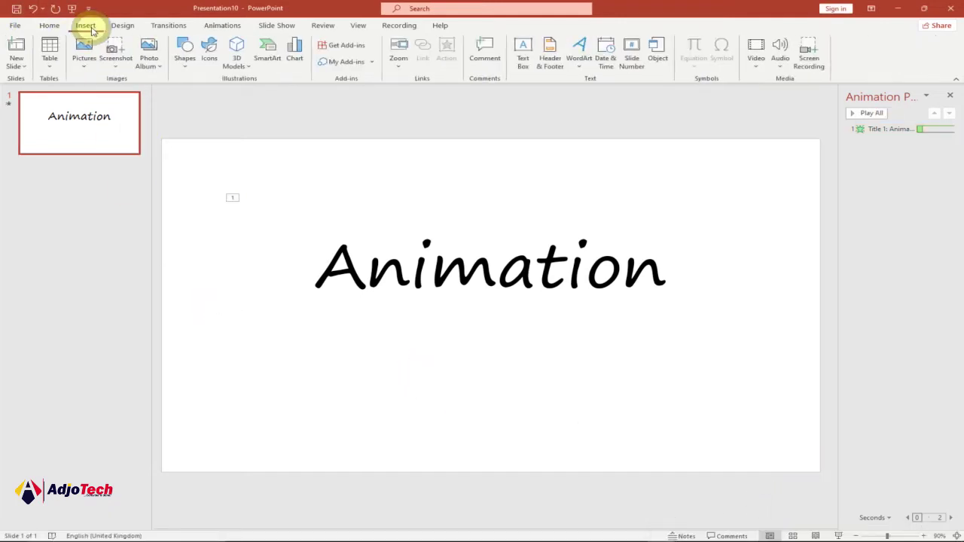
pyautogui.click(83, 67)
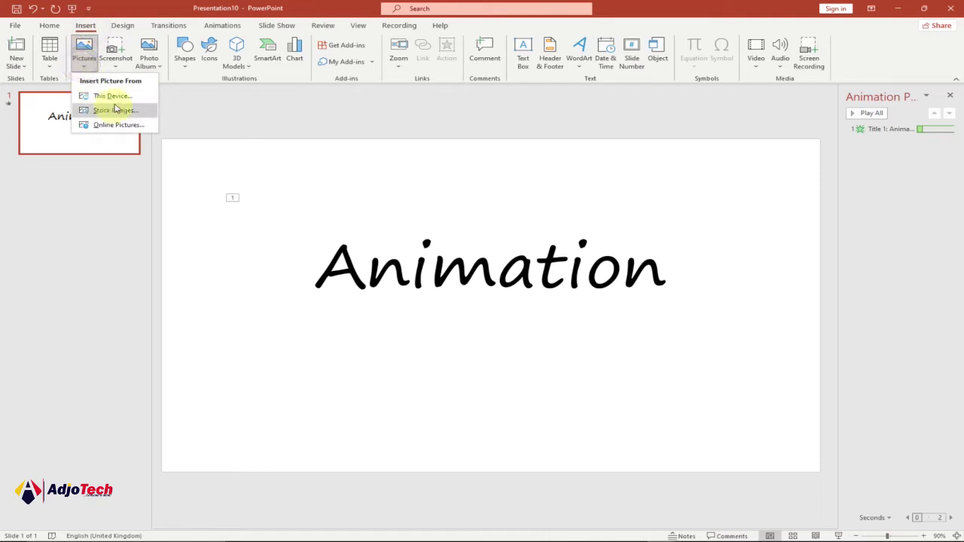
pyautogui.click(112, 96)
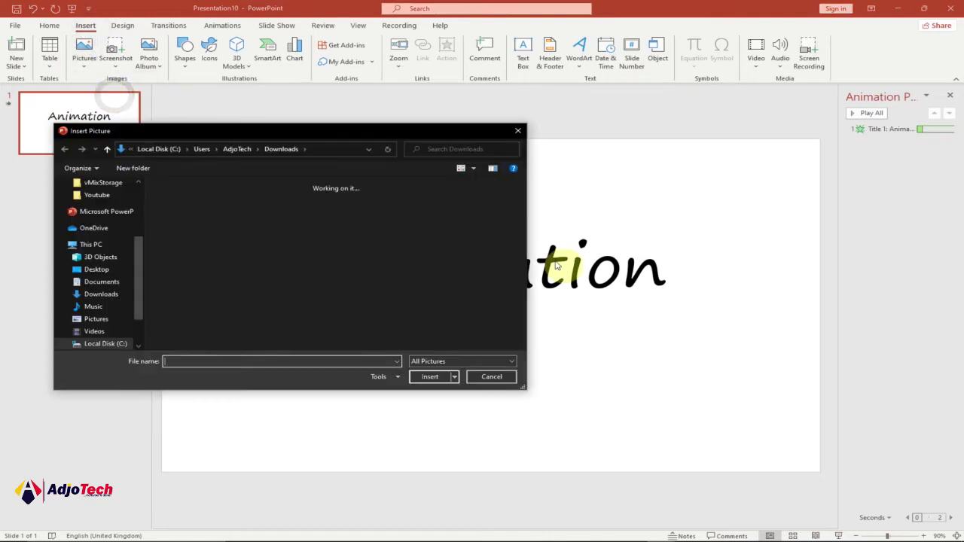
pyautogui.click(179, 217)
pyautogui.click(429, 377)
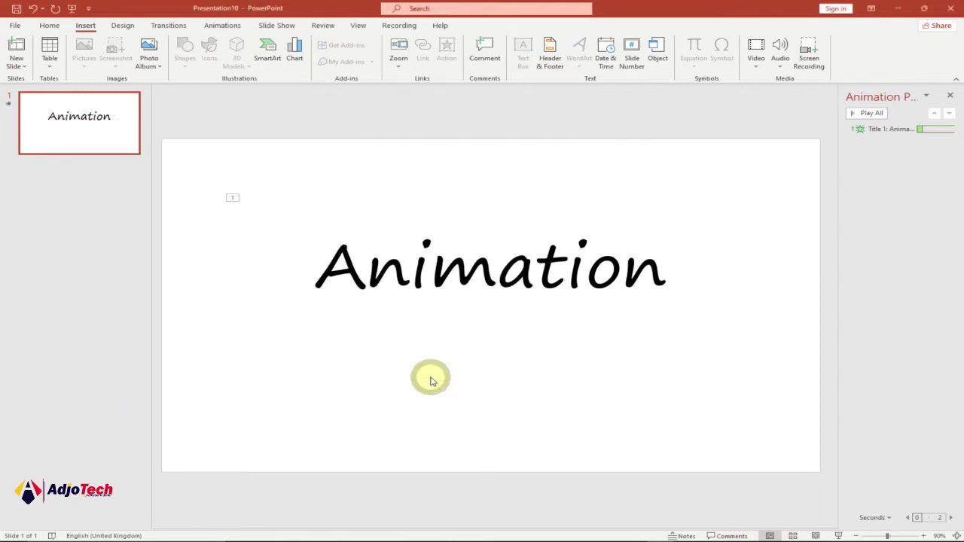
# Step: Shrink the hand picture and place it beneath the start of 'Animation', zoomed to 110%
pyautogui.moveTo(230, 137); pyautogui.dragTo(502, 314)
pyautogui.moveTo(564, 366); pyautogui.dragTo(381, 330)
pyautogui.click(322, 278)
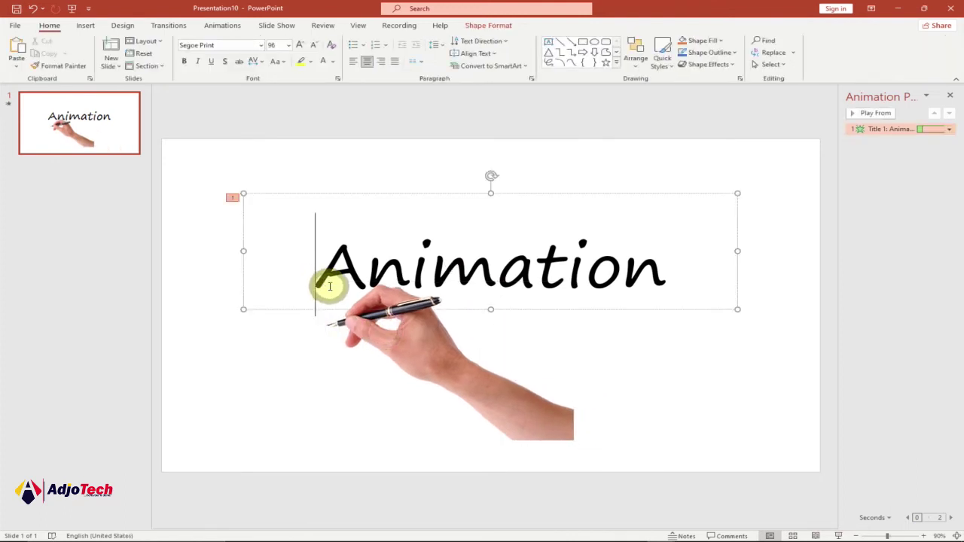
pyautogui.click(329, 288)
pyautogui.moveTo(326, 280); pyautogui.dragTo(330, 306)
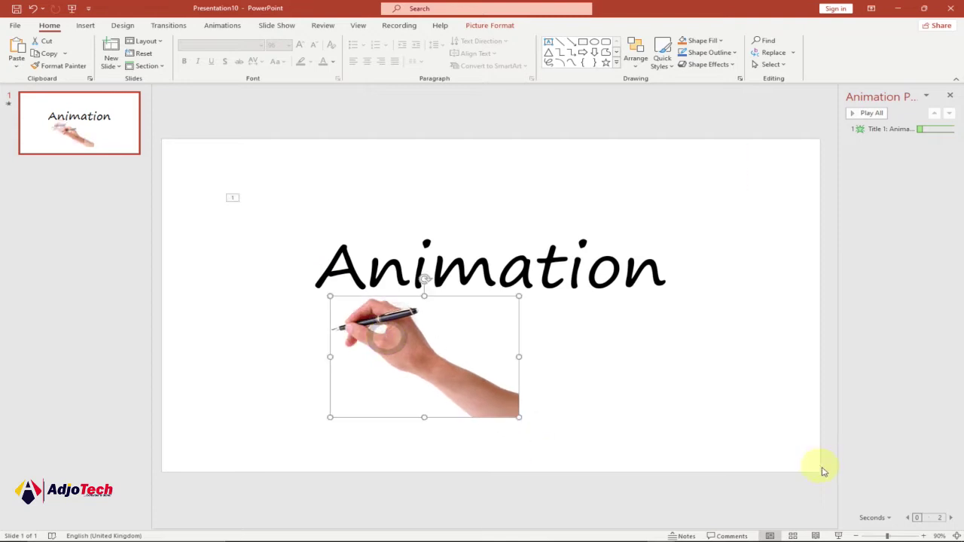
pyautogui.click(925, 535)
pyautogui.click(924, 535)
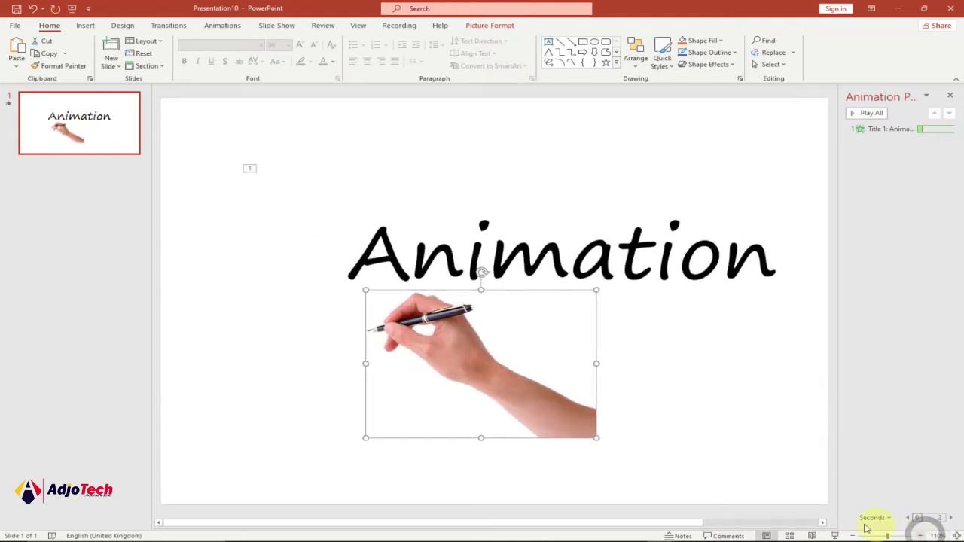
pyautogui.moveTo(711, 523); pyautogui.dragTo(726, 519)
pyautogui.click(614, 407)
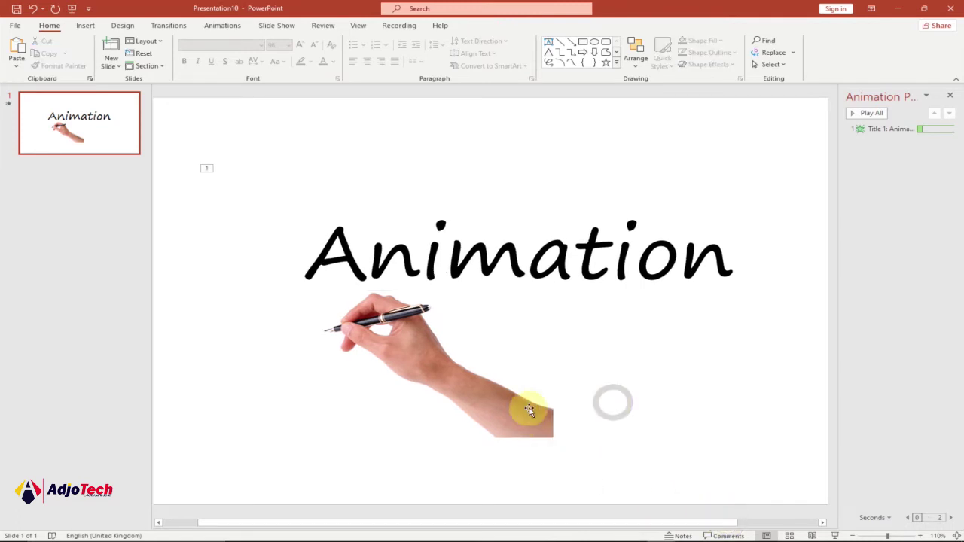
pyautogui.click(409, 349)
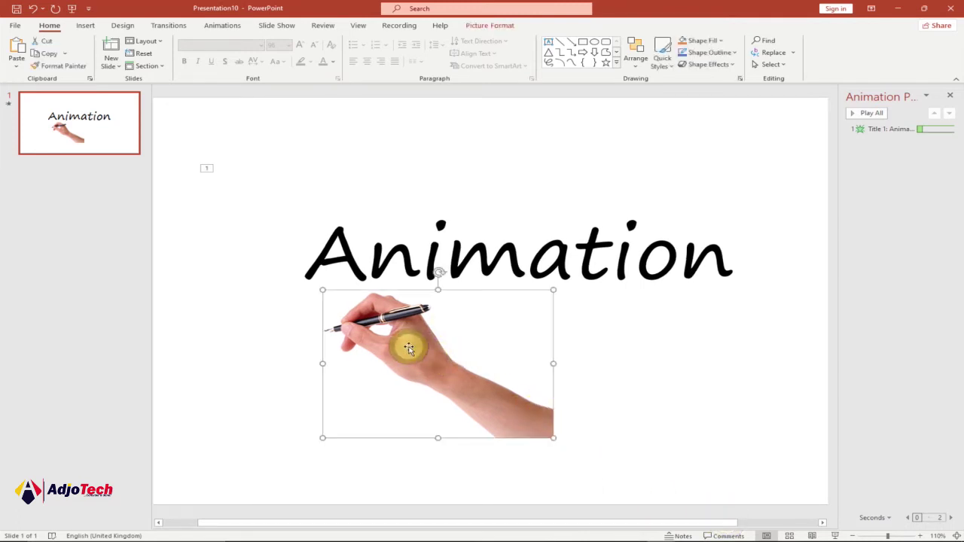
# Step: Choose the Custom Path motion effect for the hand picture from the animation gallery
pyautogui.click(223, 27)
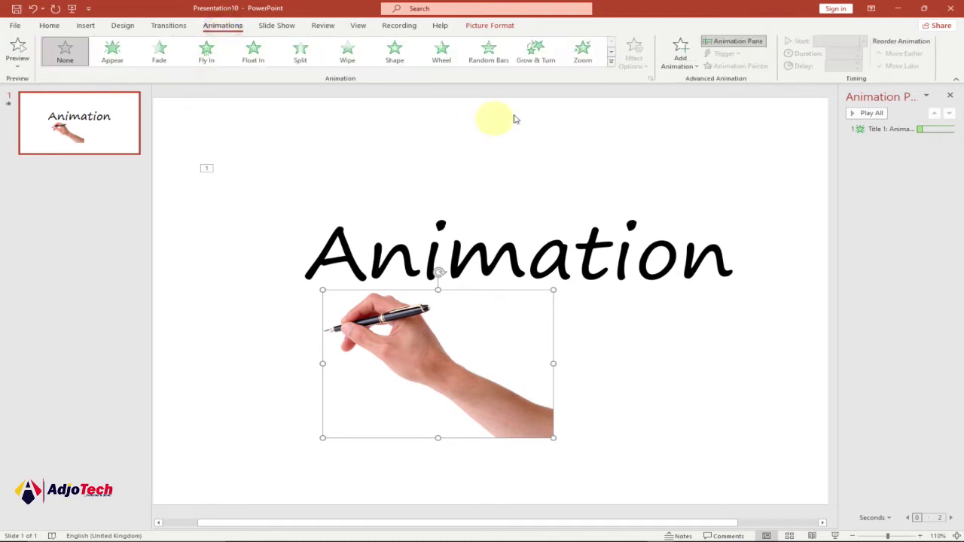
pyautogui.click(612, 63)
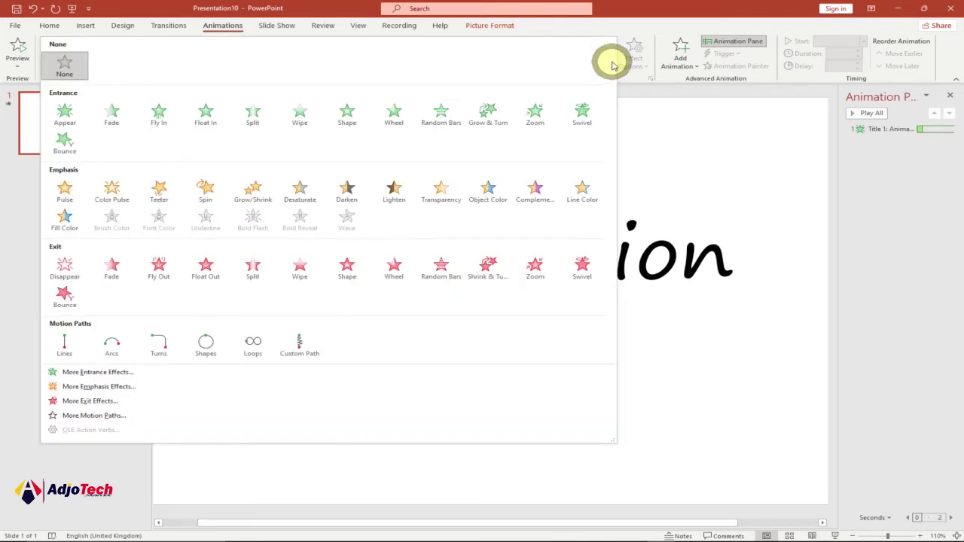
pyautogui.click(295, 358)
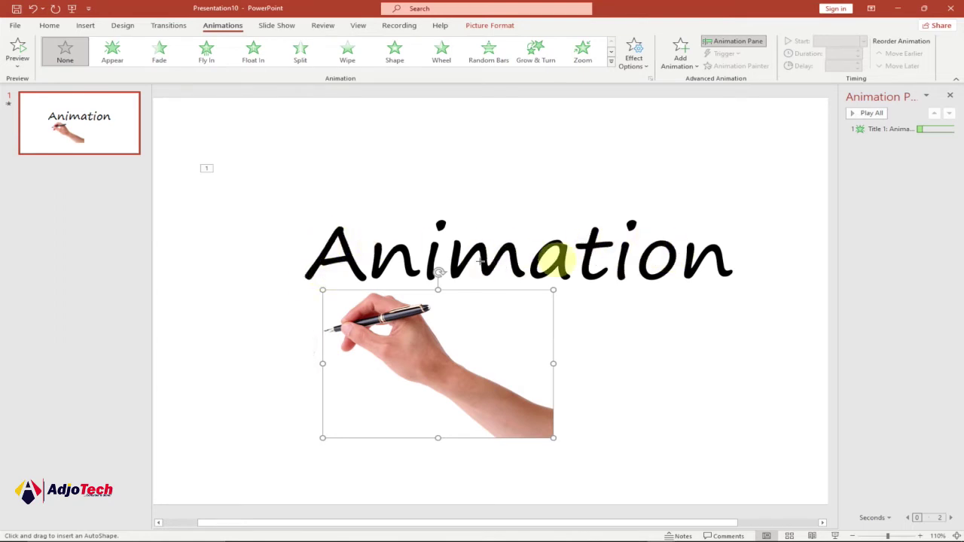
# Step: Draw a custom path tracing the letters of 'Animation', then shift the hand right and down
pyautogui.moveTo(308, 275)
pyautogui.mouseDown()
pyautogui.moveTo(334, 225)
pyautogui.moveTo(359, 276)
pyautogui.moveTo(324, 263)
pyautogui.moveTo(374, 245)
pyautogui.moveTo(379, 261)
pyautogui.moveTo(398, 249)
pyautogui.moveTo(417, 275)
pyautogui.moveTo(440, 220)
pyautogui.moveTo(455, 276)
pyautogui.moveTo(480, 252)
pyautogui.moveTo(488, 267)
pyautogui.moveTo(508, 249)
pyautogui.moveTo(518, 273)
pyautogui.moveTo(529, 271)
pyautogui.moveTo(552, 240)
pyautogui.moveTo(561, 249)
pyautogui.moveTo(553, 268)
pyautogui.moveTo(534, 275)
pyautogui.moveTo(564, 251)
pyautogui.moveTo(562, 277)
pyautogui.moveTo(572, 249)
pyautogui.moveTo(609, 244)
pyautogui.moveTo(591, 227)
pyautogui.moveTo(585, 267)
pyautogui.moveTo(596, 272)
pyautogui.moveTo(626, 240)
pyautogui.moveTo(620, 281)
pyautogui.moveTo(631, 220)
pyautogui.moveTo(661, 241)
pyautogui.moveTo(645, 273)
pyautogui.moveTo(671, 257)
pyautogui.moveTo(665, 239)
pyautogui.moveTo(682, 248)
pyautogui.moveTo(684, 269)
pyautogui.moveTo(710, 250)
pyautogui.moveTo(732, 271)
pyautogui.mouseUp()
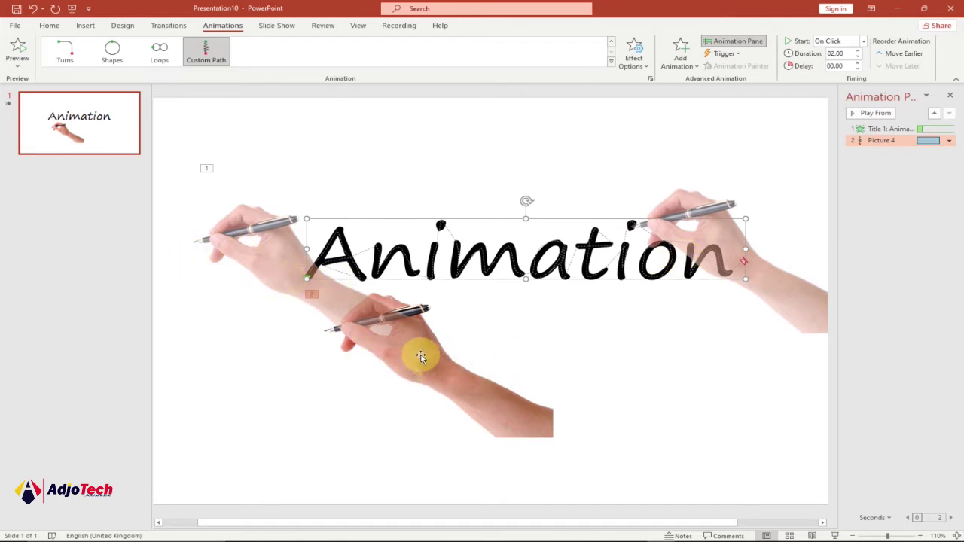
pyautogui.moveTo(436, 370); pyautogui.dragTo(456, 385)
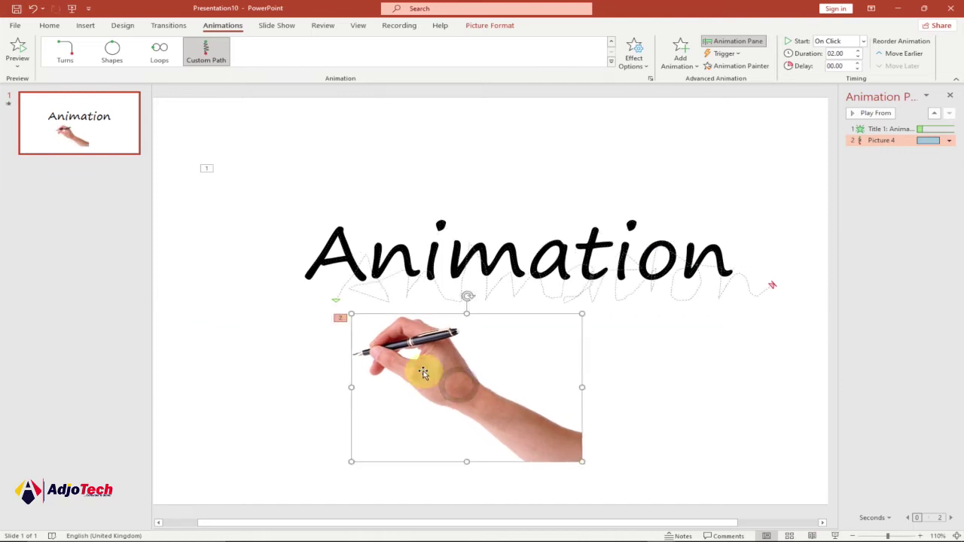
# Step: Move the hand picture and its Picture 4 motion path slightly right to align the pen tip
pyautogui.click(883, 140)
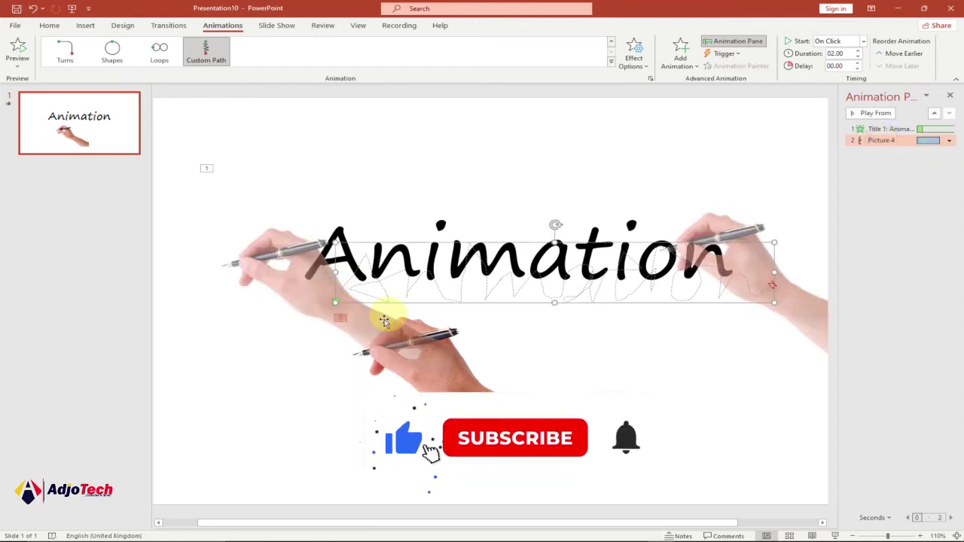
pyautogui.click(471, 378)
pyautogui.moveTo(478, 382); pyautogui.dragTo(505, 387)
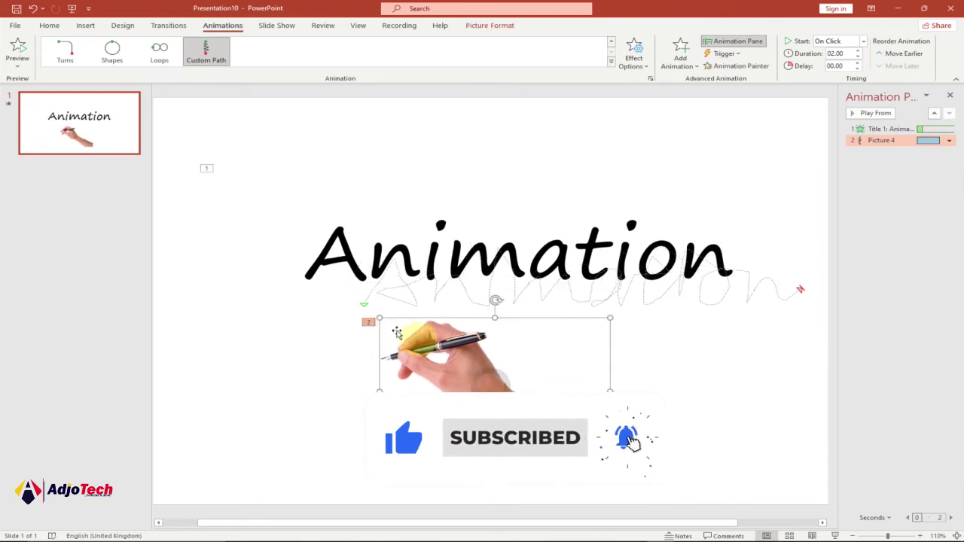
pyautogui.click(884, 140)
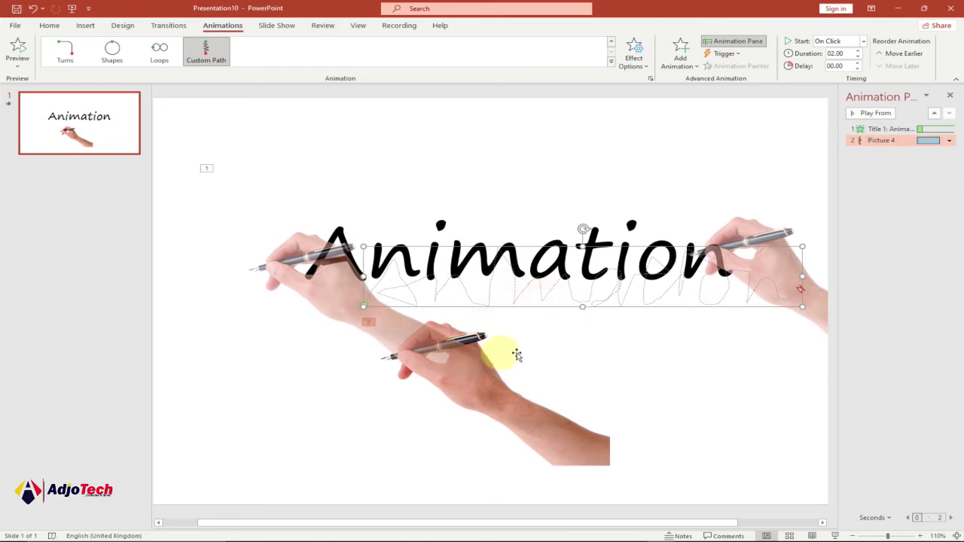
# Step: Preview the slide's animations, then nudge the hand and its path slightly right again
pyautogui.click(16, 55)
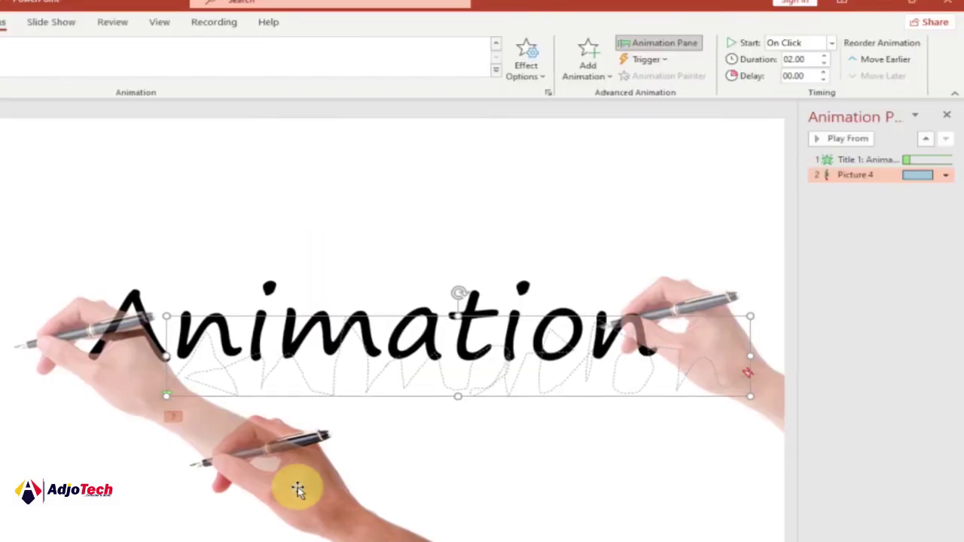
pyautogui.click(276, 487)
pyautogui.moveTo(278, 486); pyautogui.dragTo(285, 488)
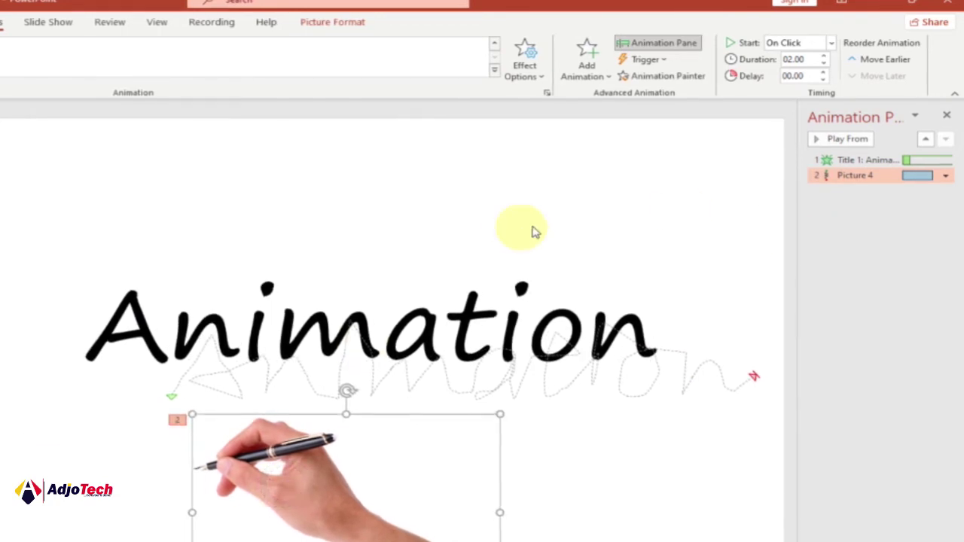
# Step: Set the Picture 4 custom path's Smooth start and Smooth end to 0 sec
pyautogui.click(946, 178)
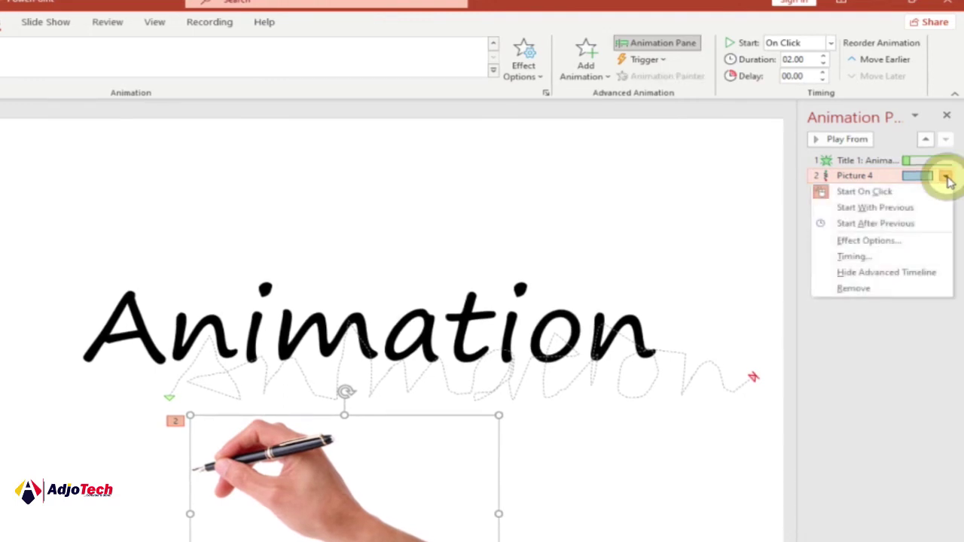
pyautogui.click(867, 241)
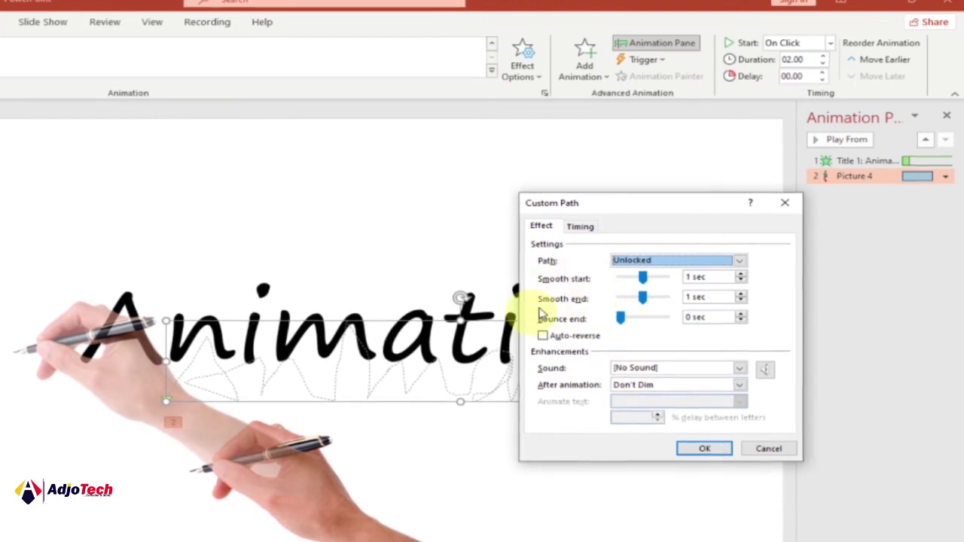
pyautogui.moveTo(641, 278); pyautogui.dragTo(615, 301)
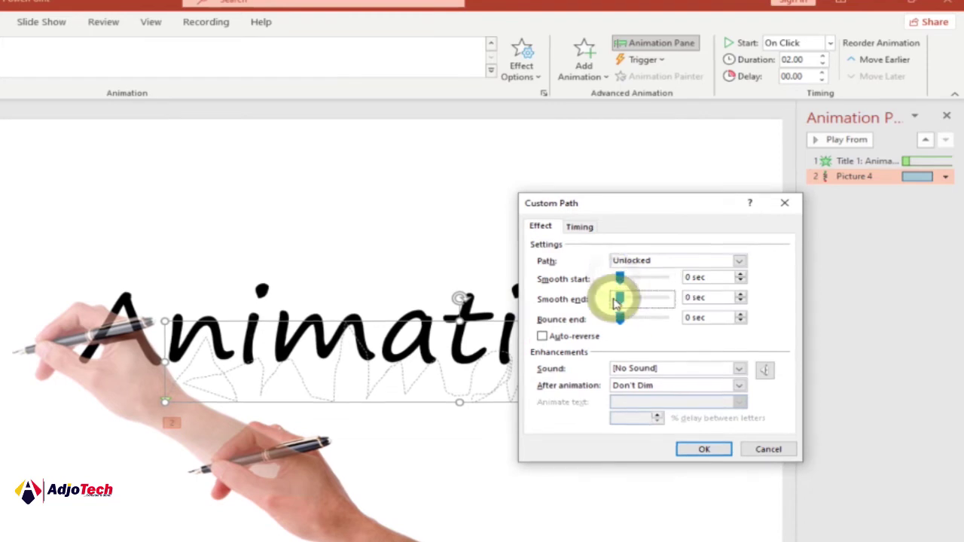
pyautogui.click(691, 450)
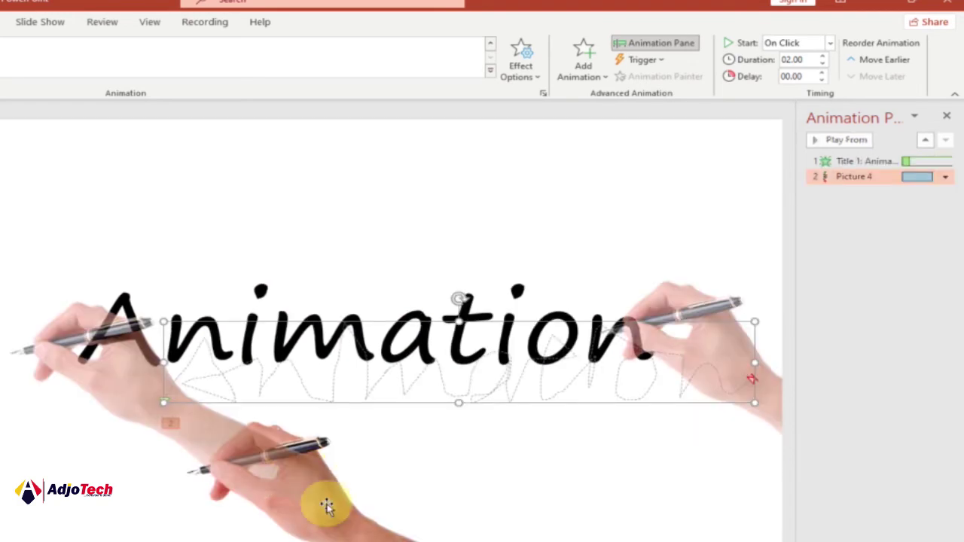
pyautogui.click(327, 502)
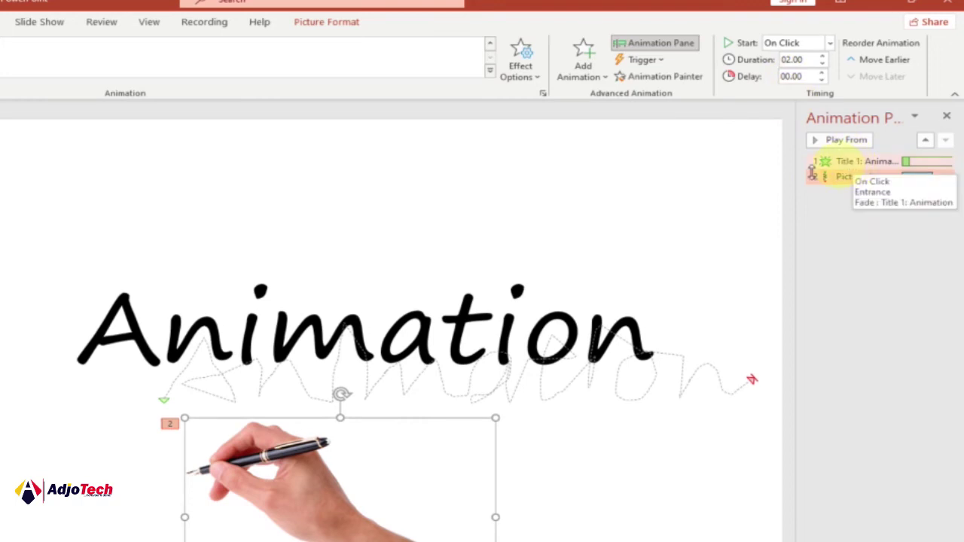
# Step: Select the hand's path animation and edit its Duration value toward 04.50 seconds
pyautogui.click(872, 162)
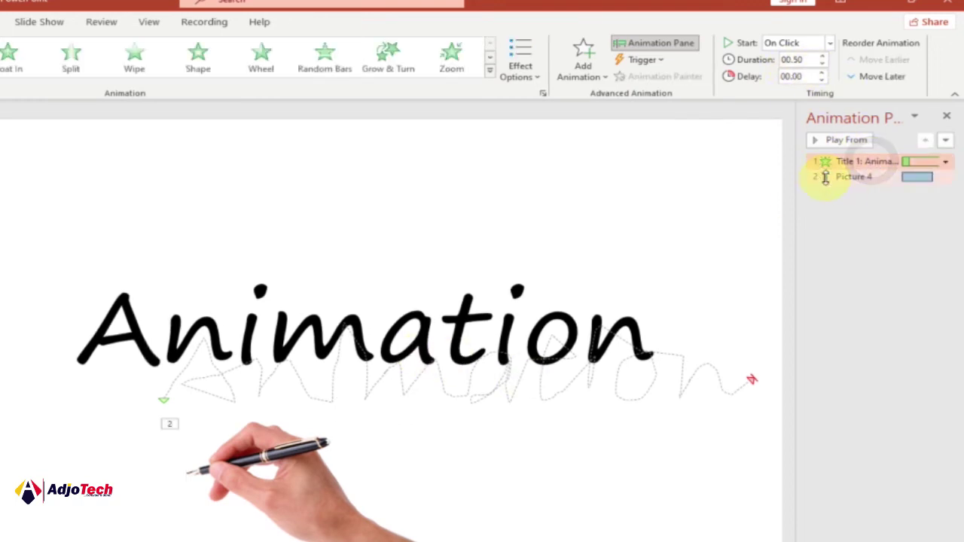
pyautogui.click(845, 177)
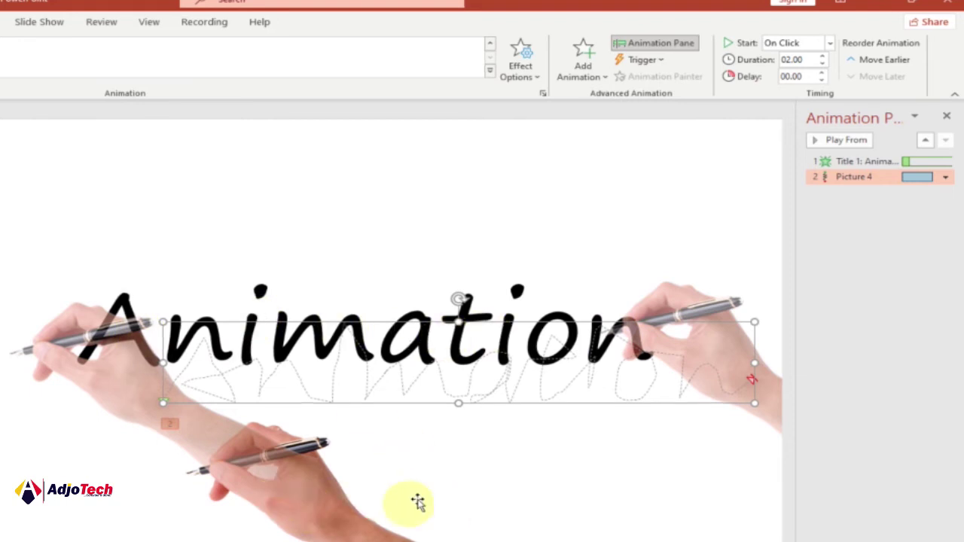
pyautogui.click(308, 507)
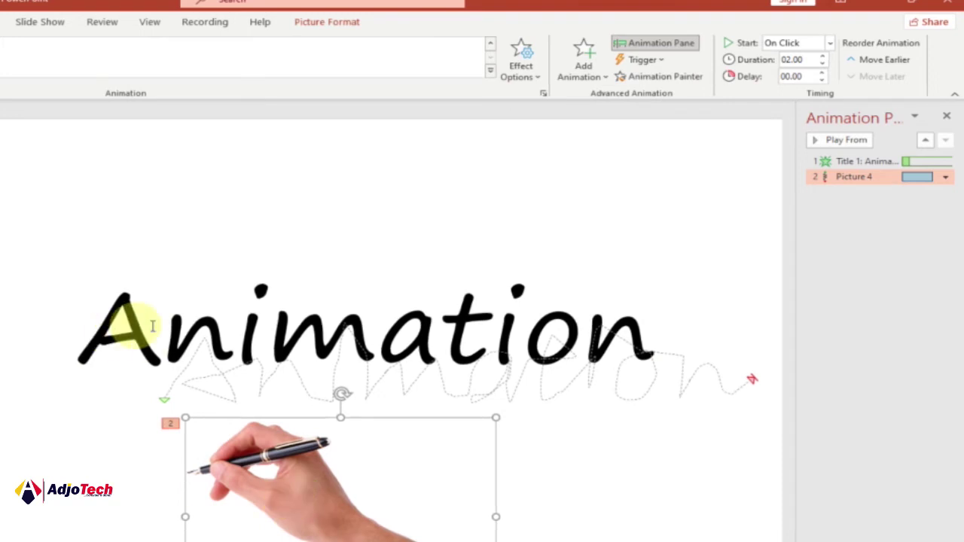
pyautogui.doubleClick(789, 59)
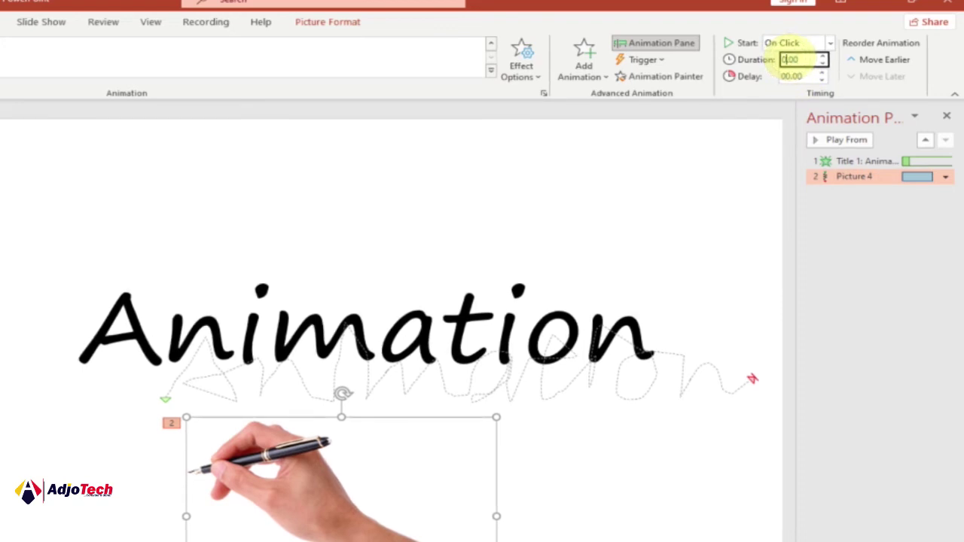
pyautogui.click(798, 58)
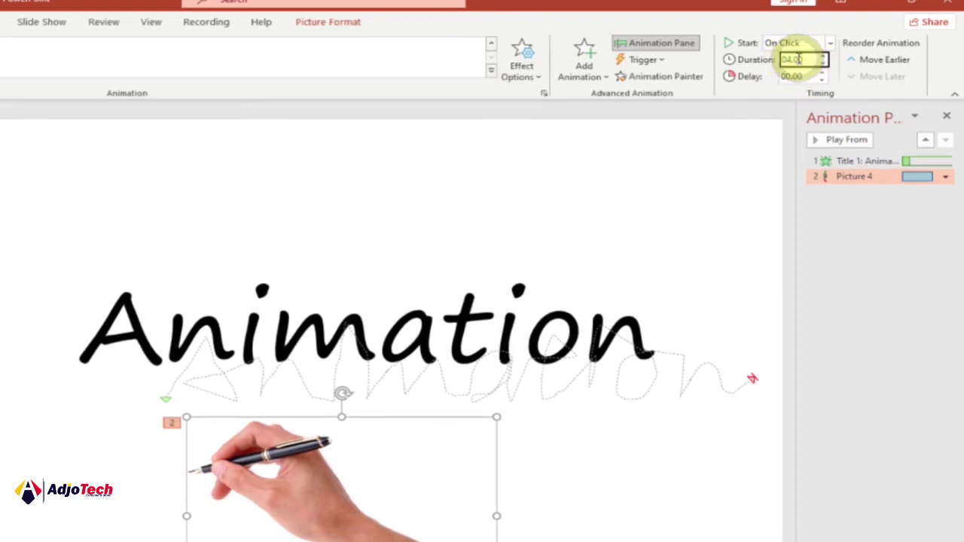
pyautogui.press('BackSpace')
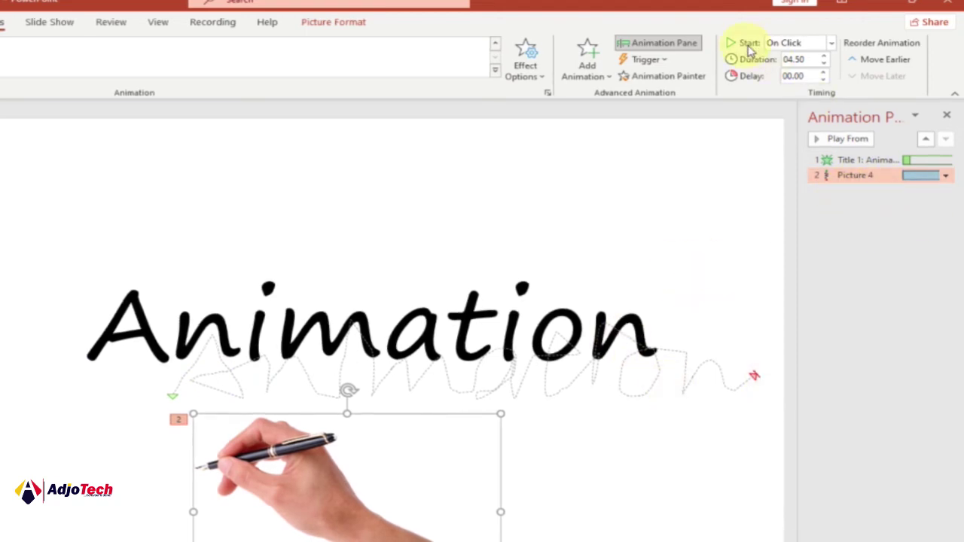
# Step: Set Picture 4's motion path to start With Previous, alongside the title fade
pyautogui.click(831, 43)
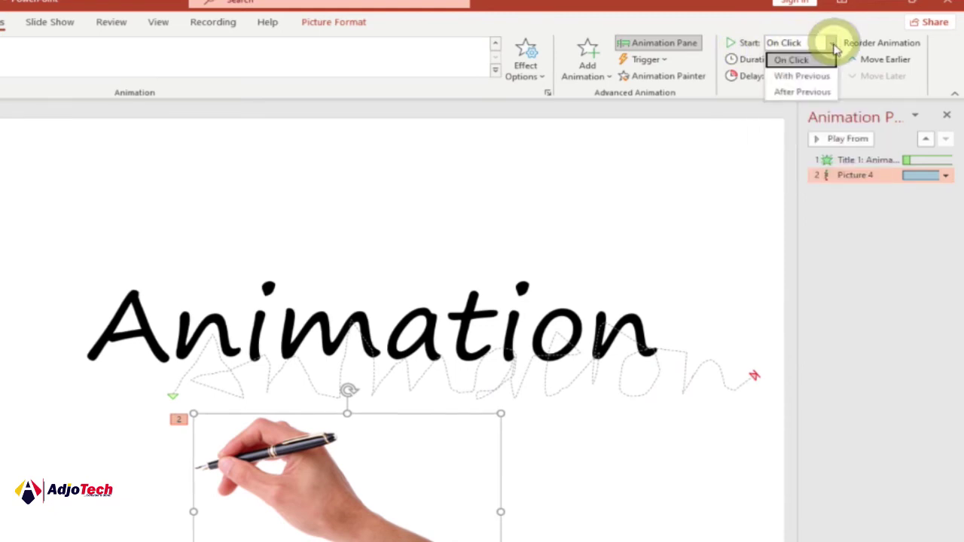
pyautogui.click(806, 78)
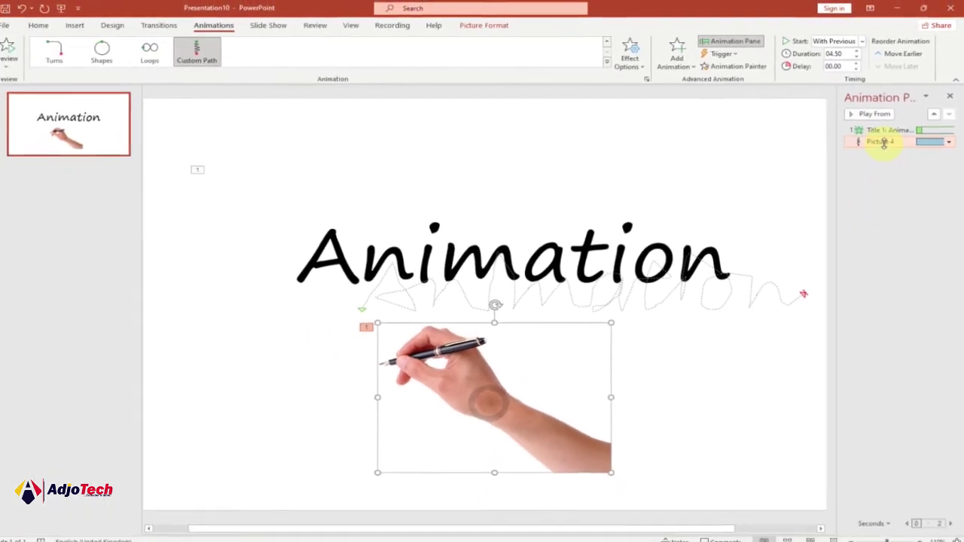
pyautogui.click(882, 142)
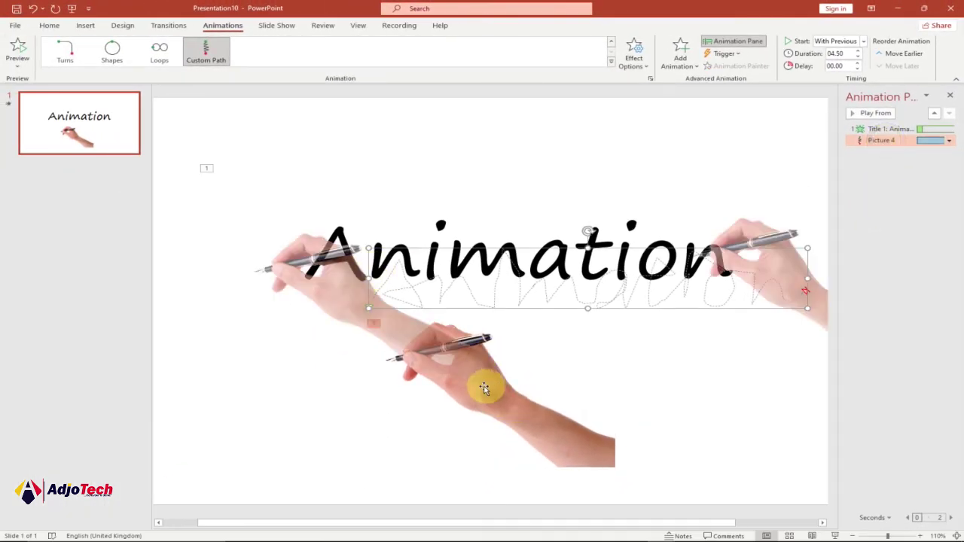
# Step: Drag the hand picture and its path right and slightly up, then nudge it right
pyautogui.moveTo(493, 384); pyautogui.dragTo(511, 380)
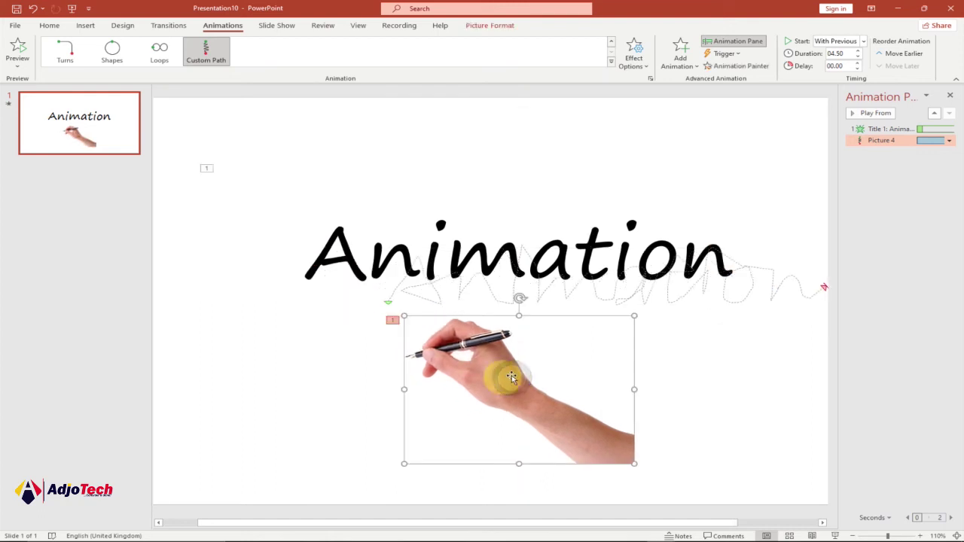
pyautogui.click(888, 140)
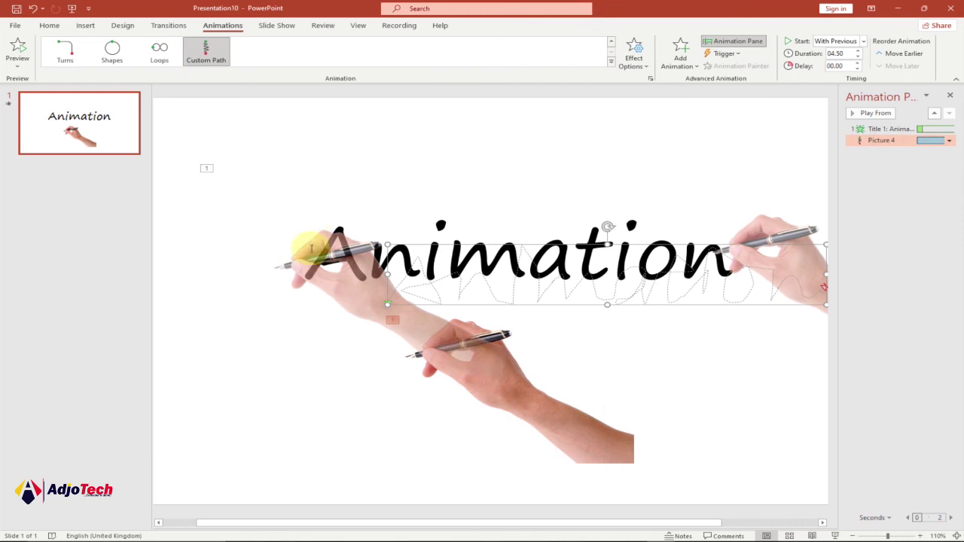
pyautogui.click(490, 369)
pyautogui.moveTo(490, 369); pyautogui.dragTo(499, 370)
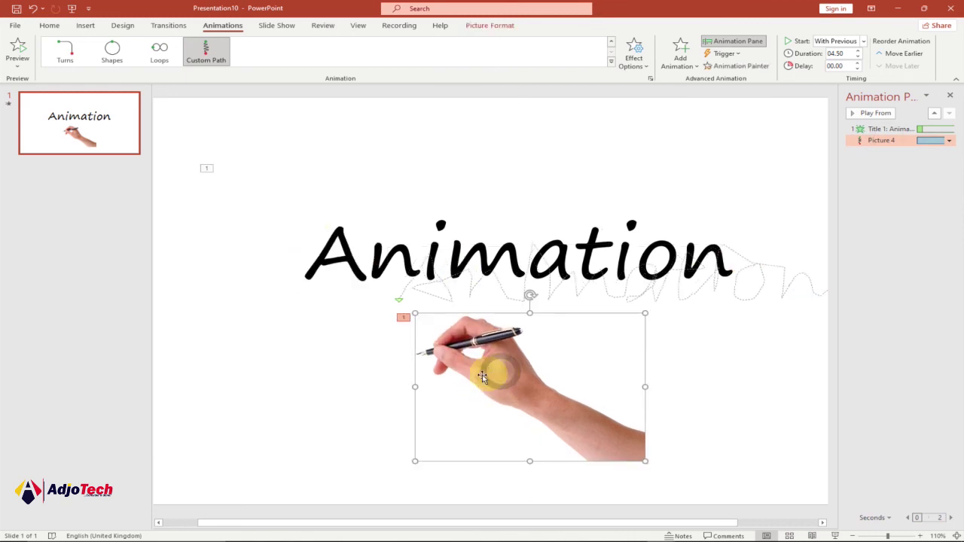
pyautogui.click(891, 139)
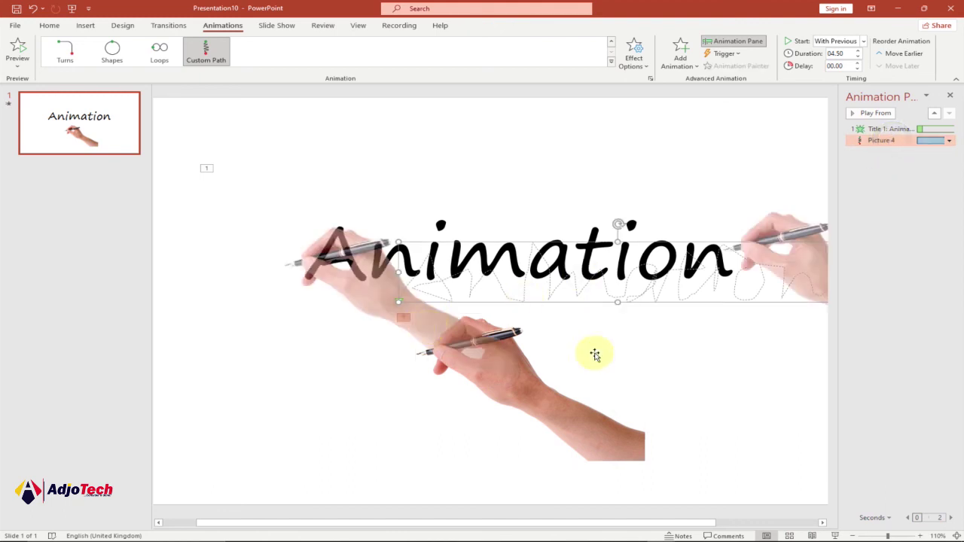
# Step: Preview the slide's animations, then nudge the hand and its path slightly further right
pyautogui.click(17, 62)
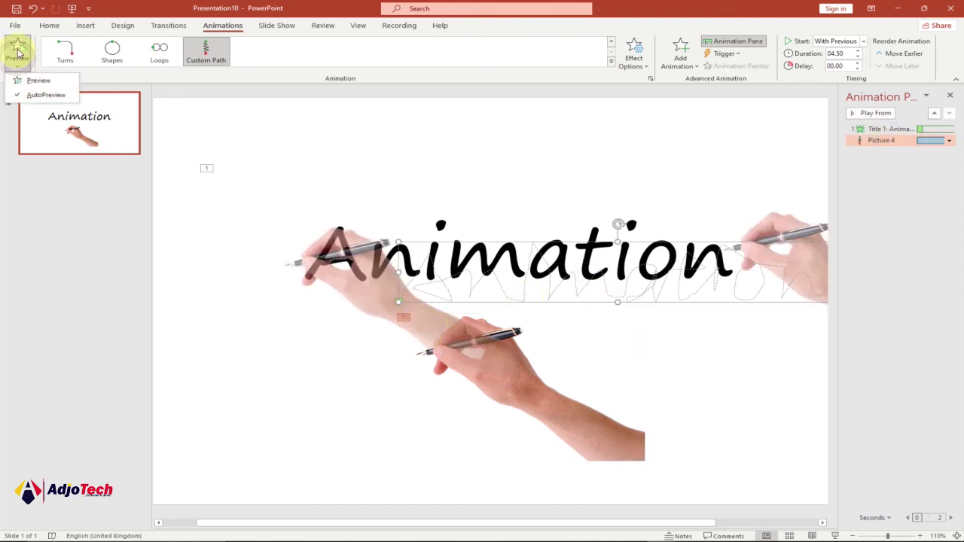
pyautogui.click(21, 49)
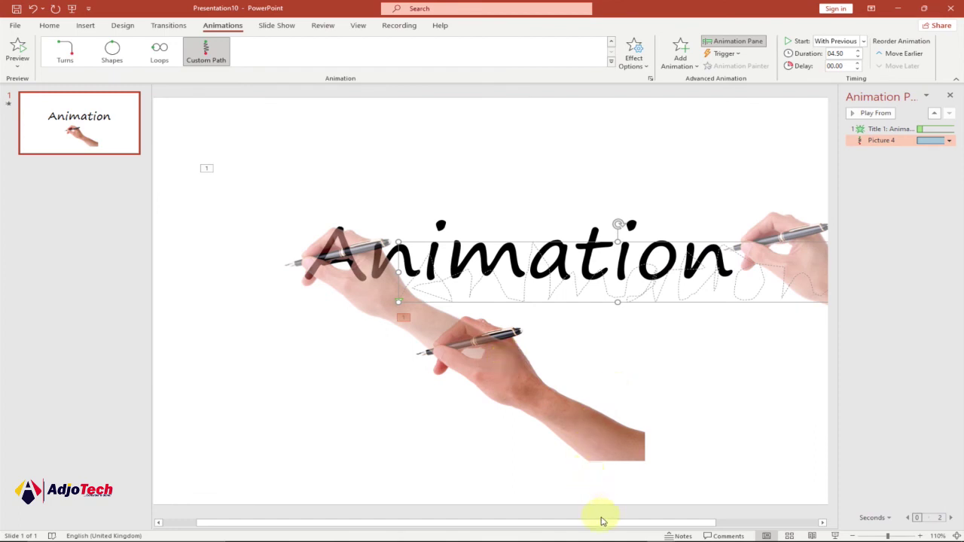
pyautogui.moveTo(606, 525); pyautogui.dragTo(636, 522)
pyautogui.click(471, 374)
pyautogui.moveTo(471, 374); pyautogui.dragTo(481, 374)
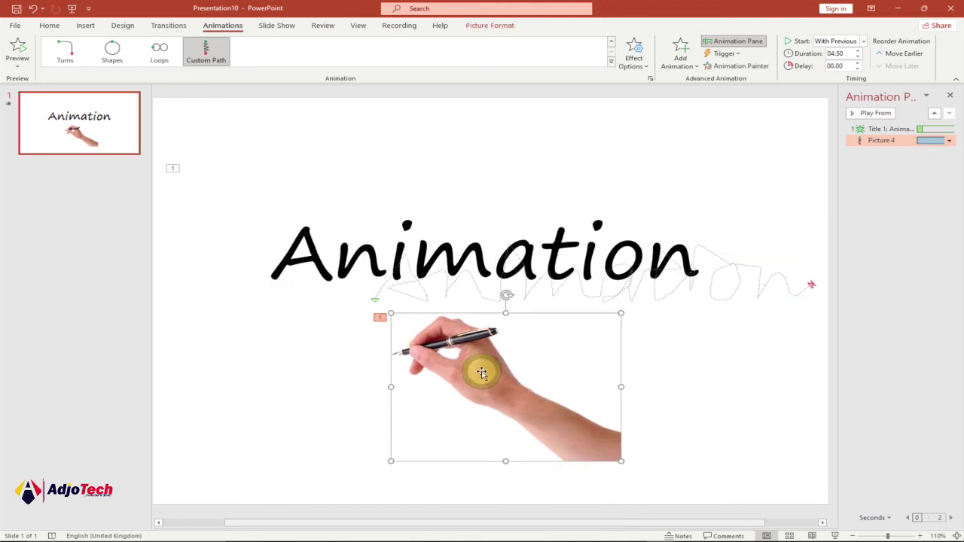
pyautogui.click(898, 141)
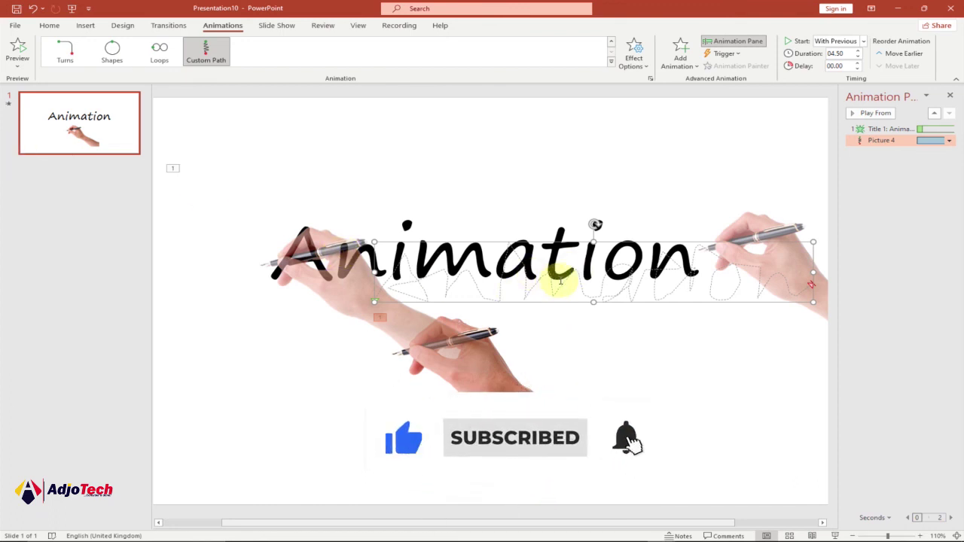
pyautogui.click(18, 48)
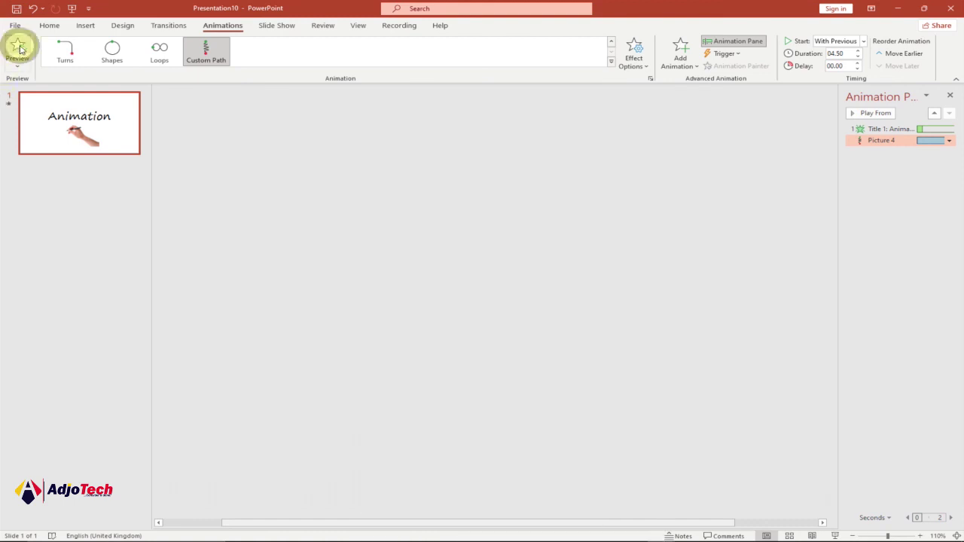